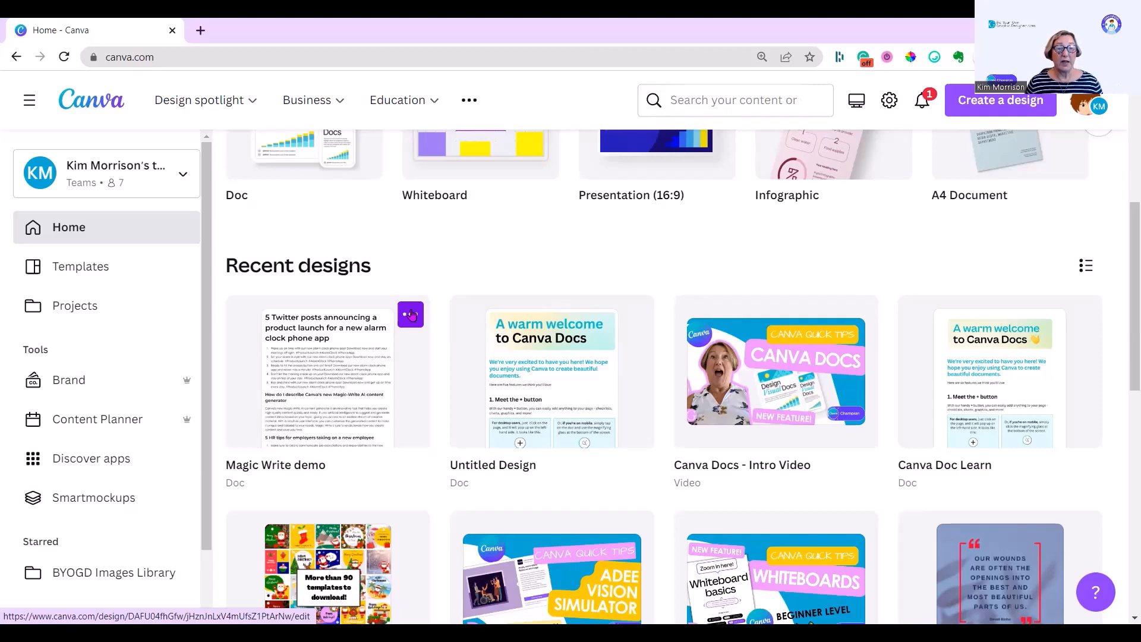
# Step: Make a copy of the Magic Write demo doc and open the copy
pyautogui.click(411, 314)
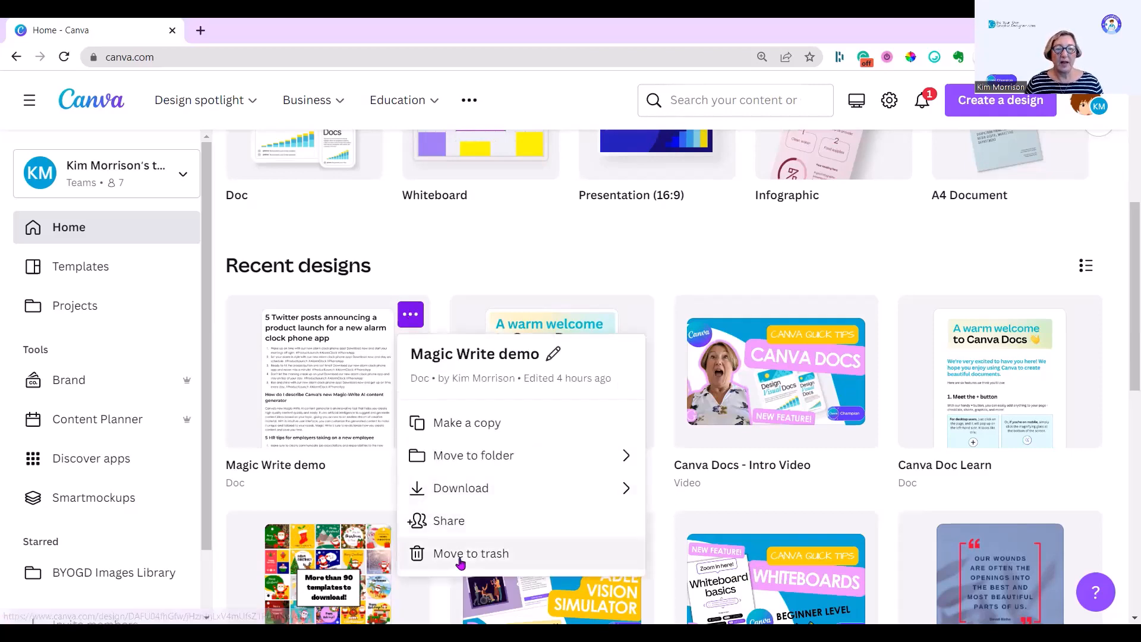
pyautogui.click(449, 424)
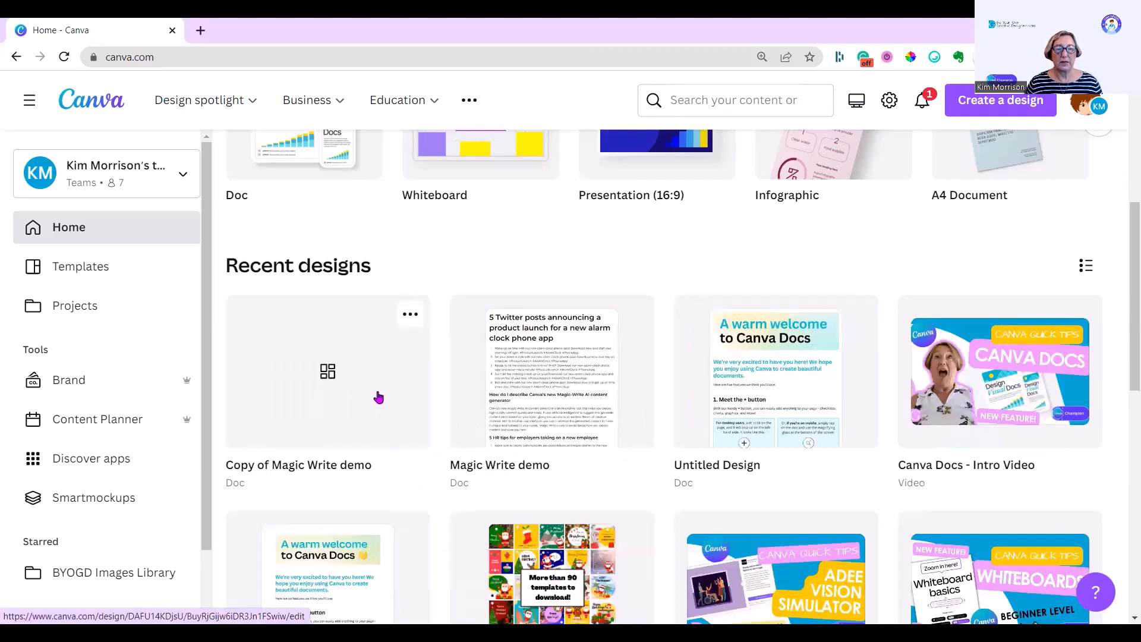
pyautogui.click(377, 398)
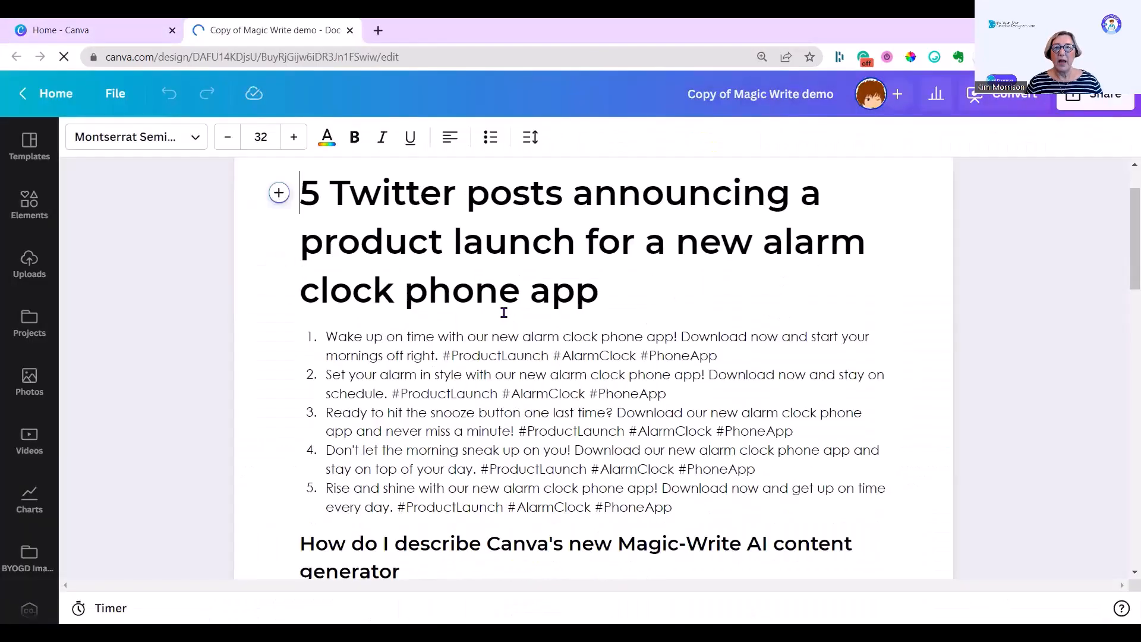
# Step: Delete all content except the 5 HR tips for employers taking on a new employee section
pyautogui.scroll(-4, 499, 319)
pyautogui.keyDown('shift'); pyautogui.click(503, 472); pyautogui.keyUp('shift')
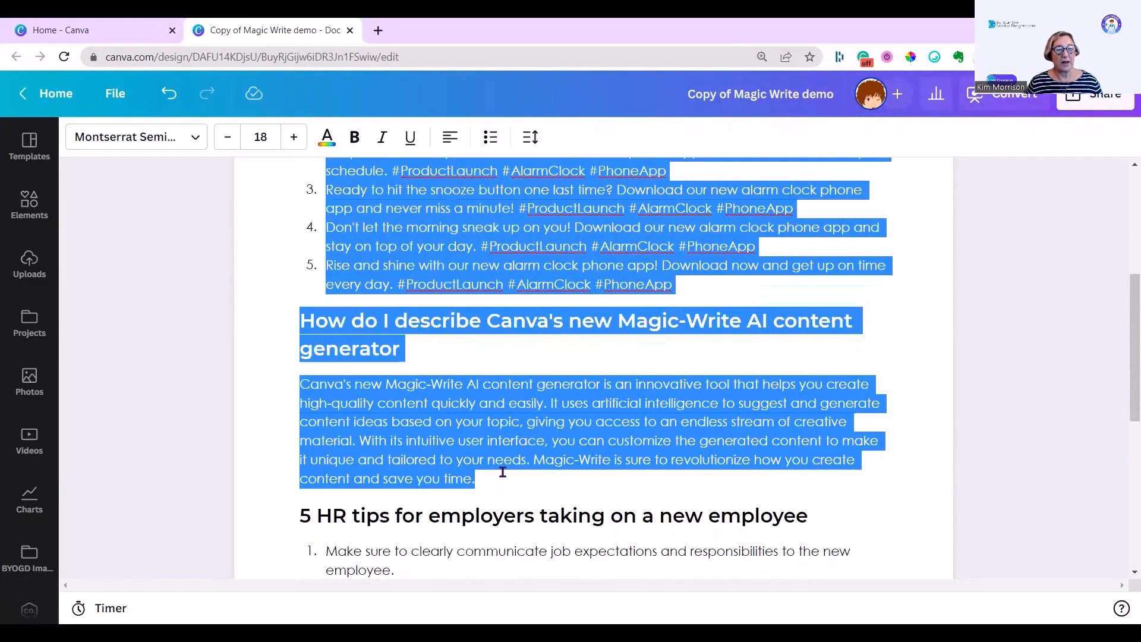
pyautogui.press('BackSpace')
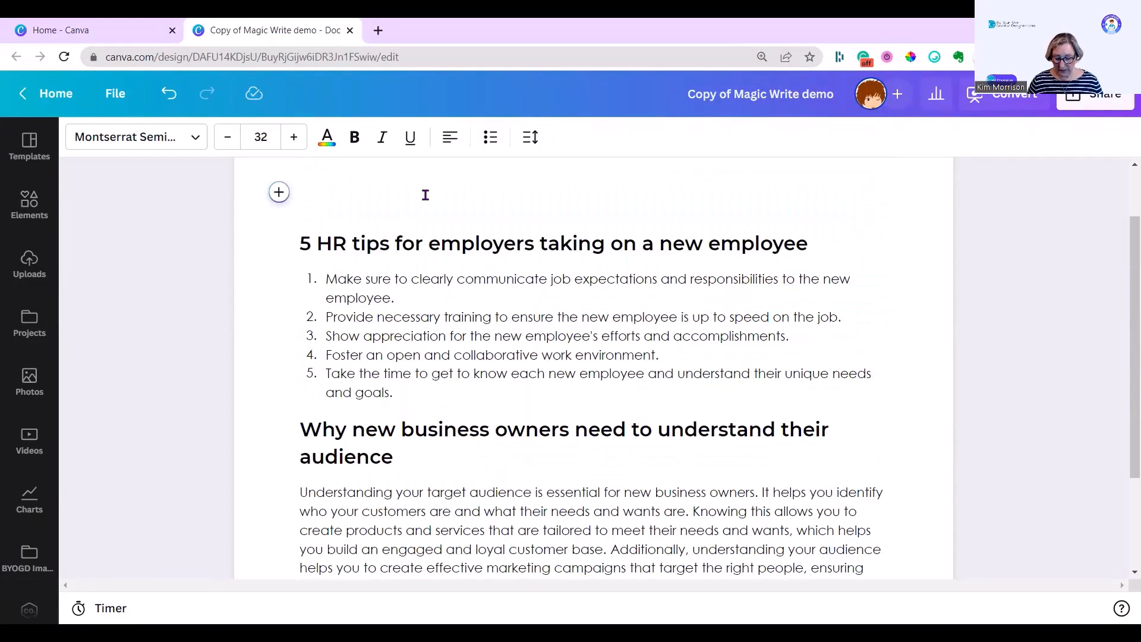
pyautogui.press('Delete')
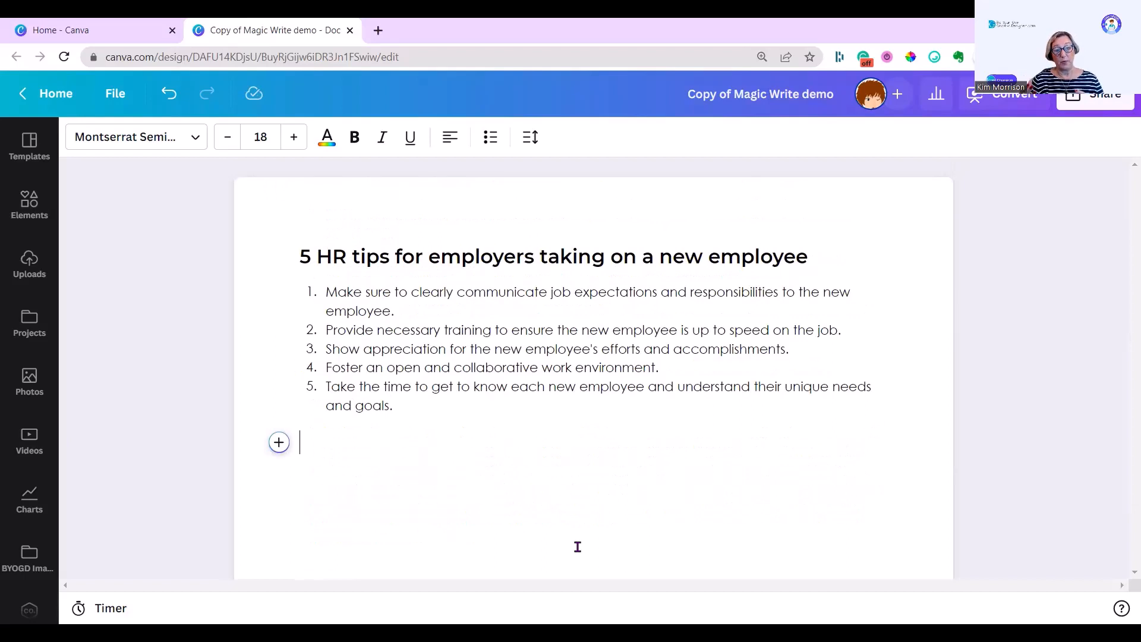
# Step: Start converting the doc to a presentation and switch the design choices to the Morr Marketing brand kit
pyautogui.click(1008, 102)
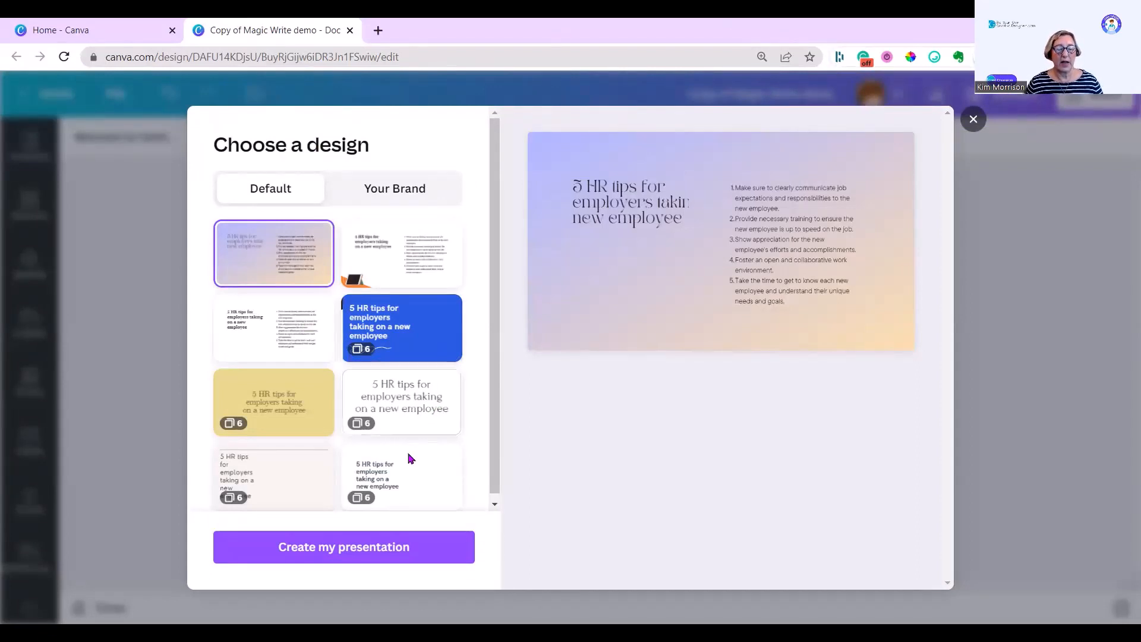
pyautogui.click(434, 406)
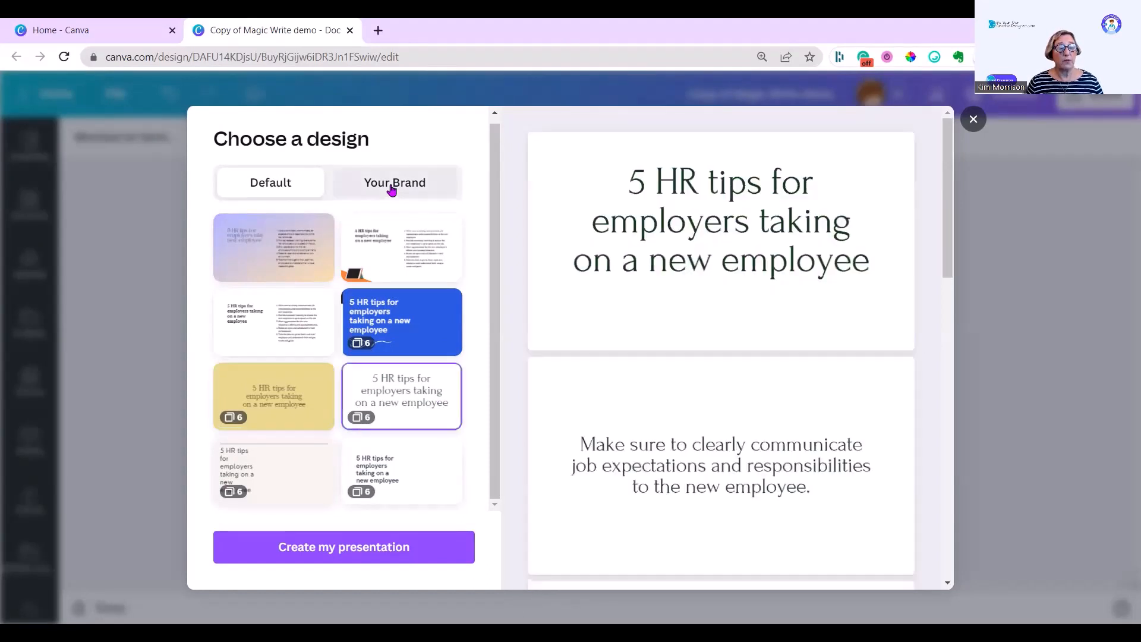
pyautogui.click(392, 189)
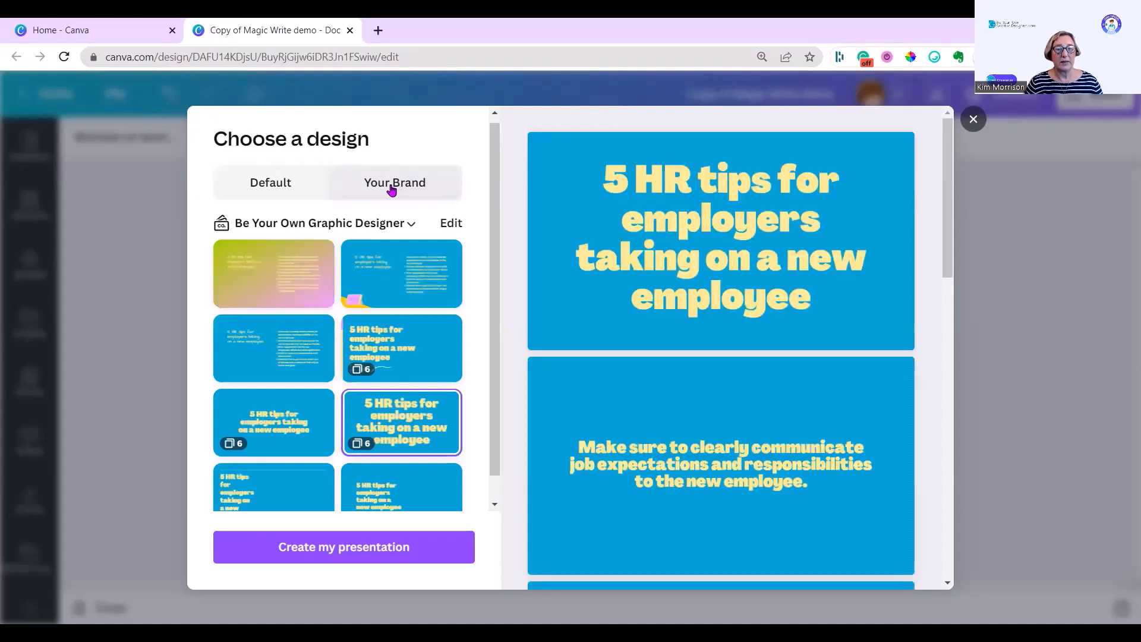
pyautogui.click(409, 226)
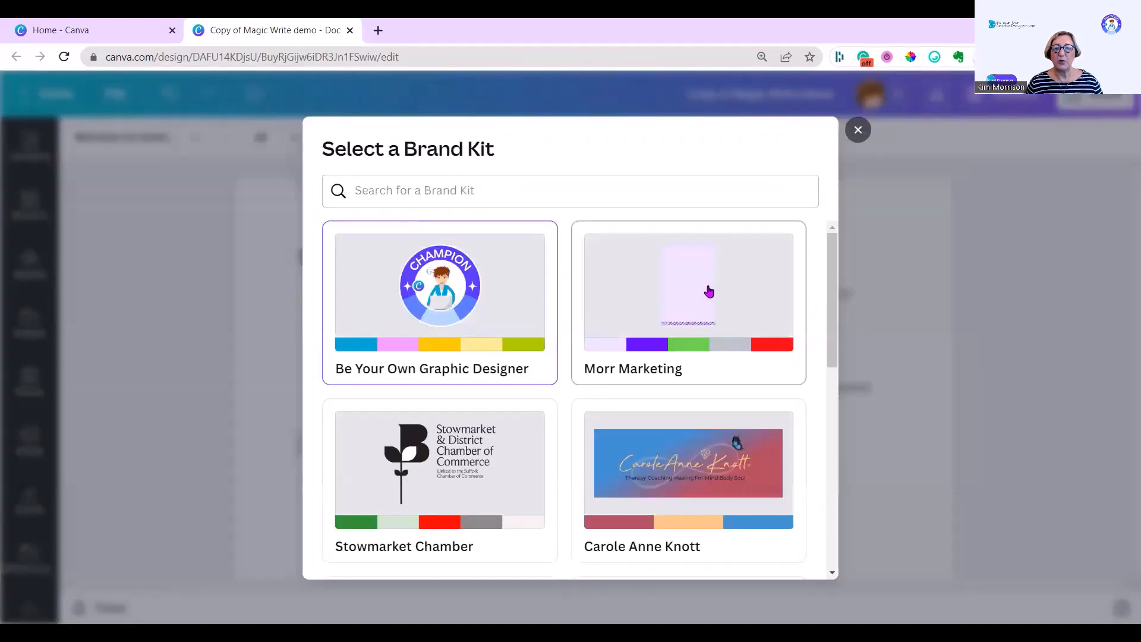
pyautogui.click(709, 292)
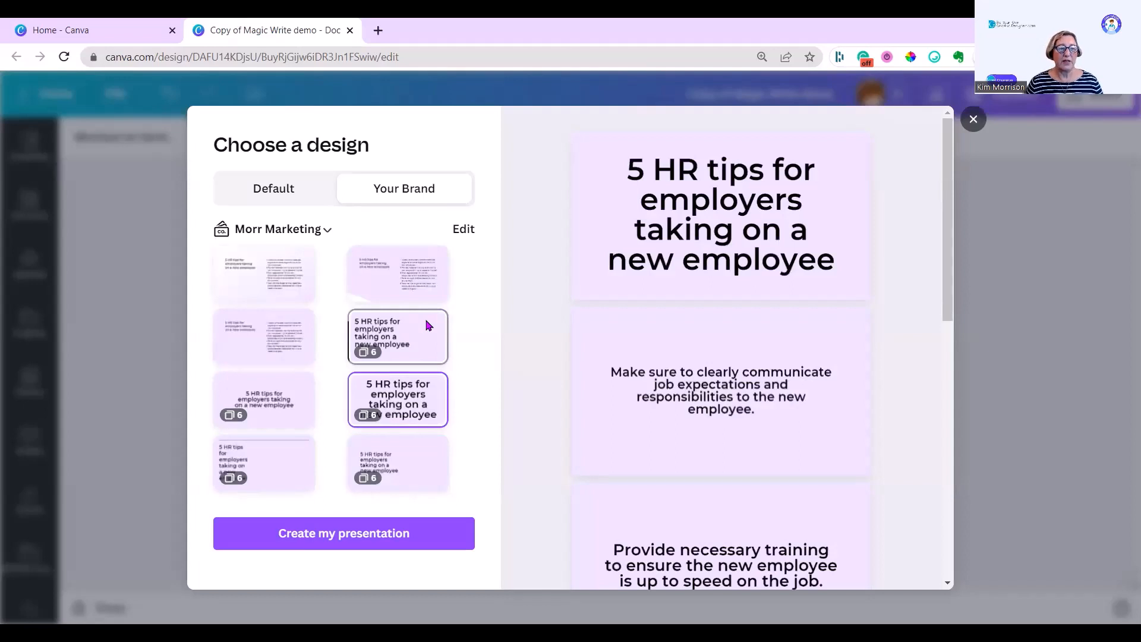
# Step: Preview several brand designs, pick the lined layout with the title on the left, and create the presentation
pyautogui.click(271, 289)
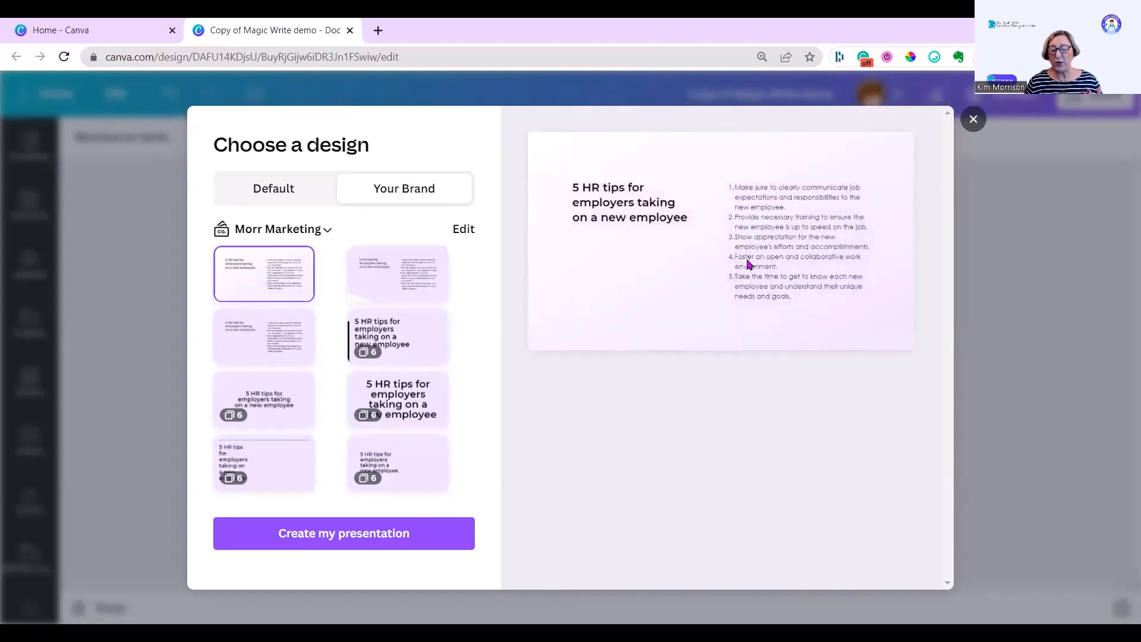
pyautogui.click(399, 284)
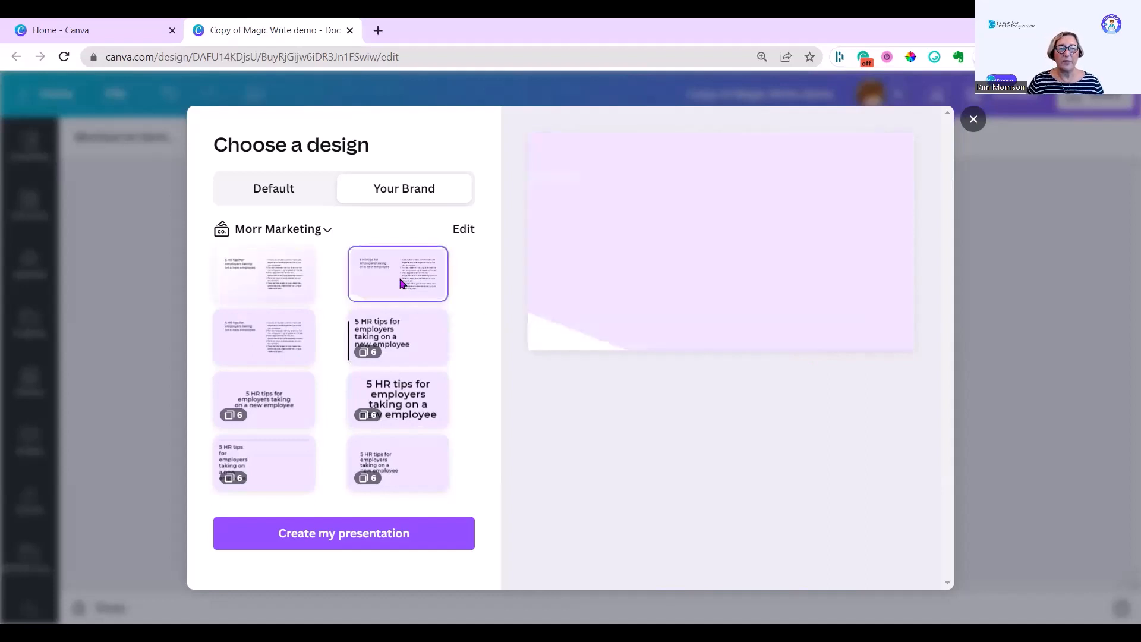
pyautogui.click(358, 351)
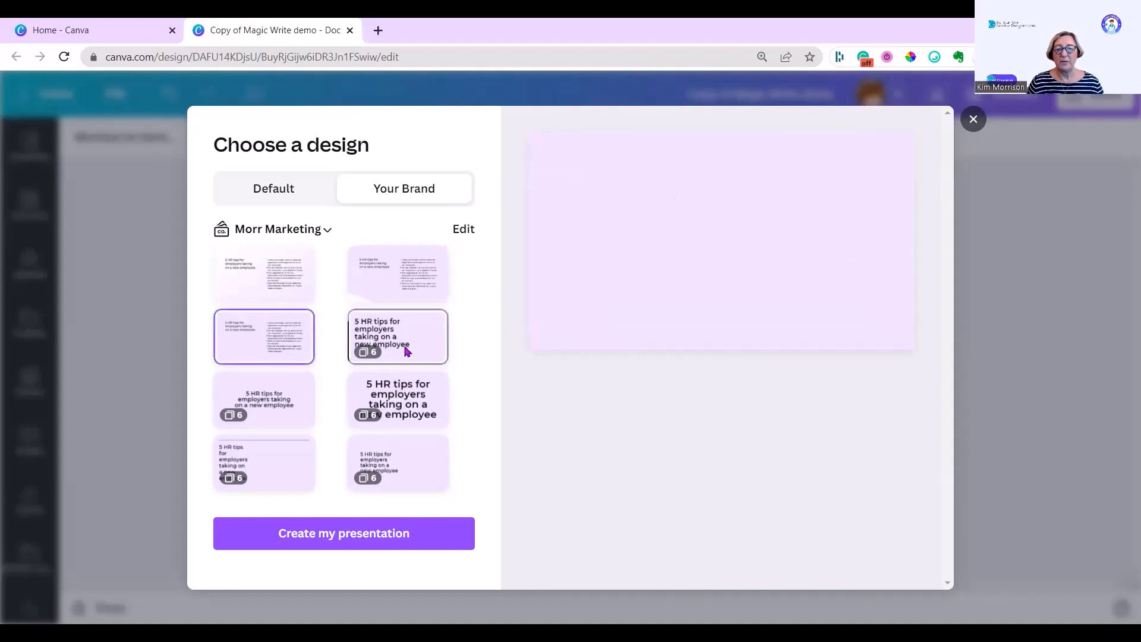
pyautogui.click(408, 352)
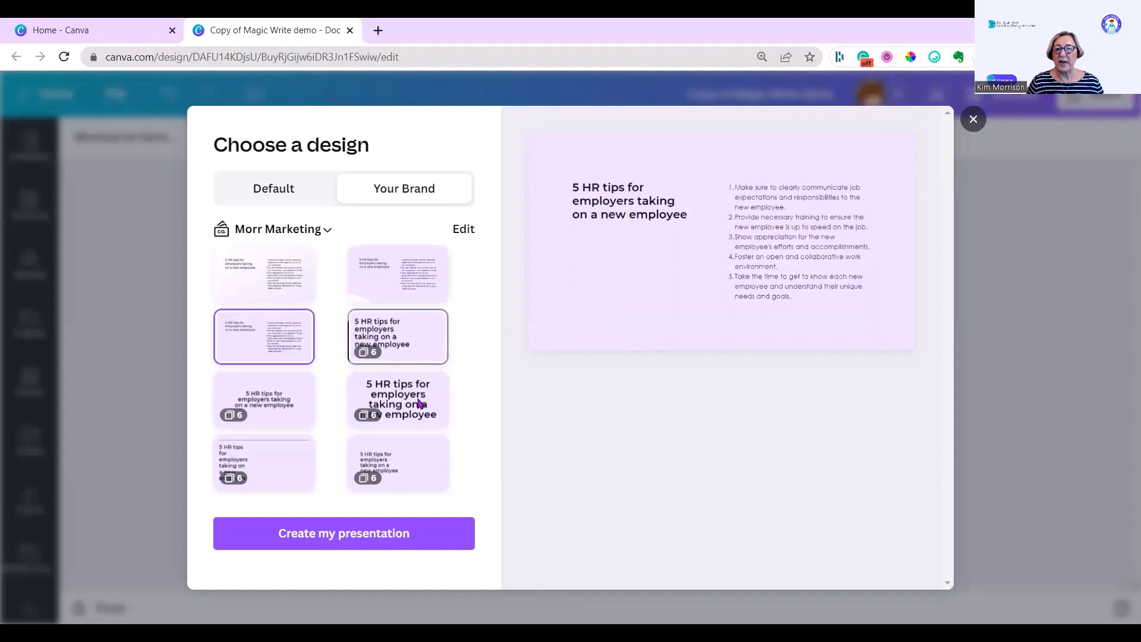
pyautogui.click(419, 404)
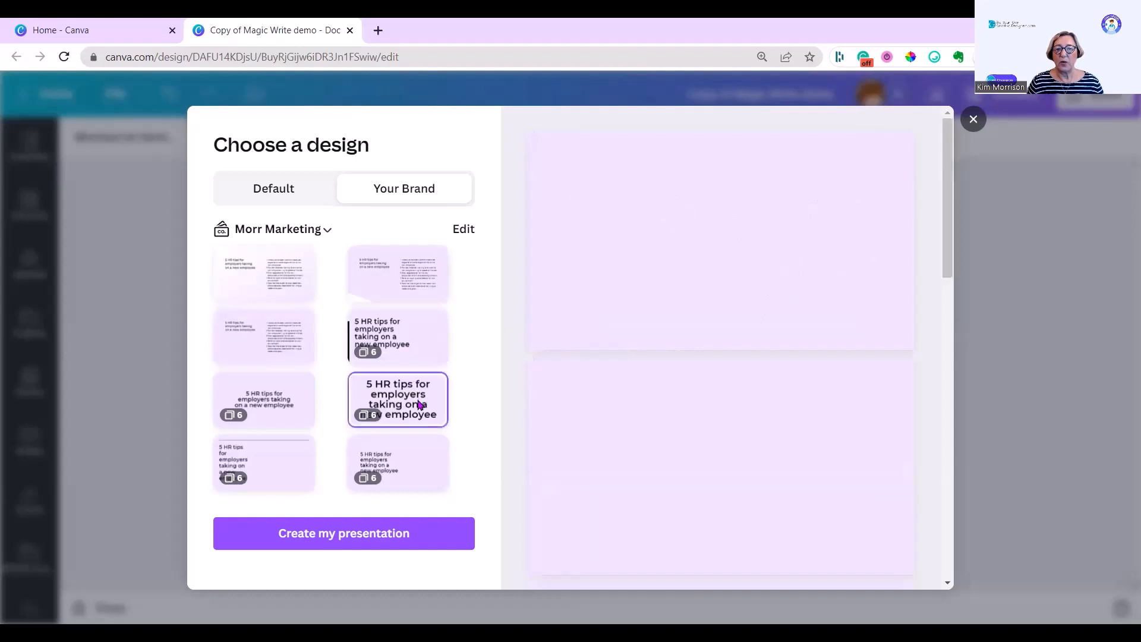
pyautogui.click(293, 475)
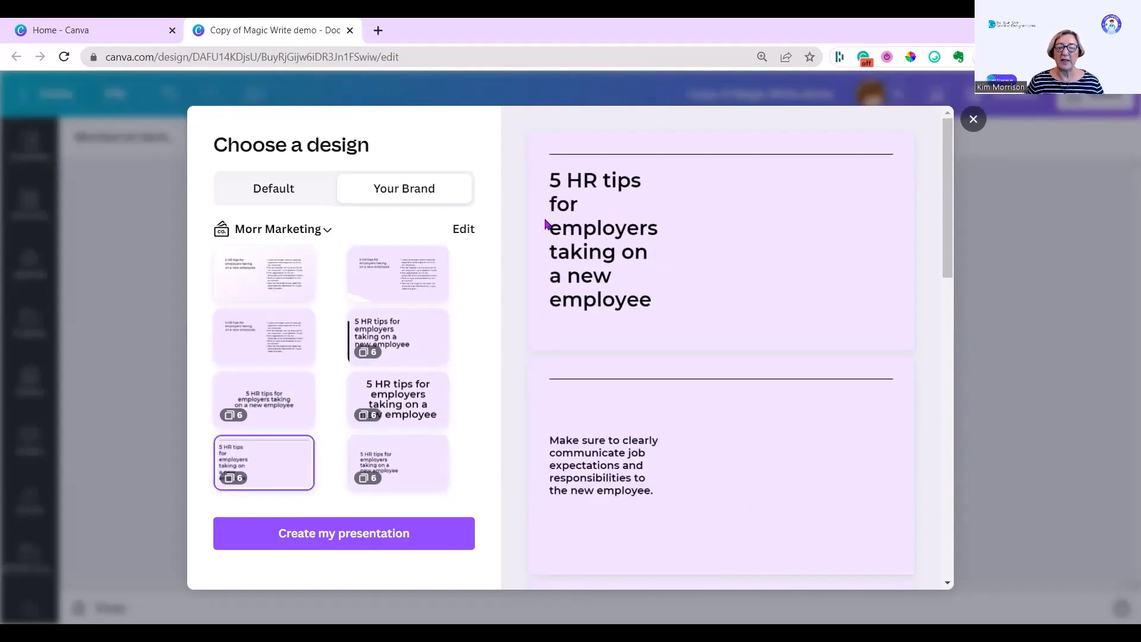
pyautogui.click(347, 534)
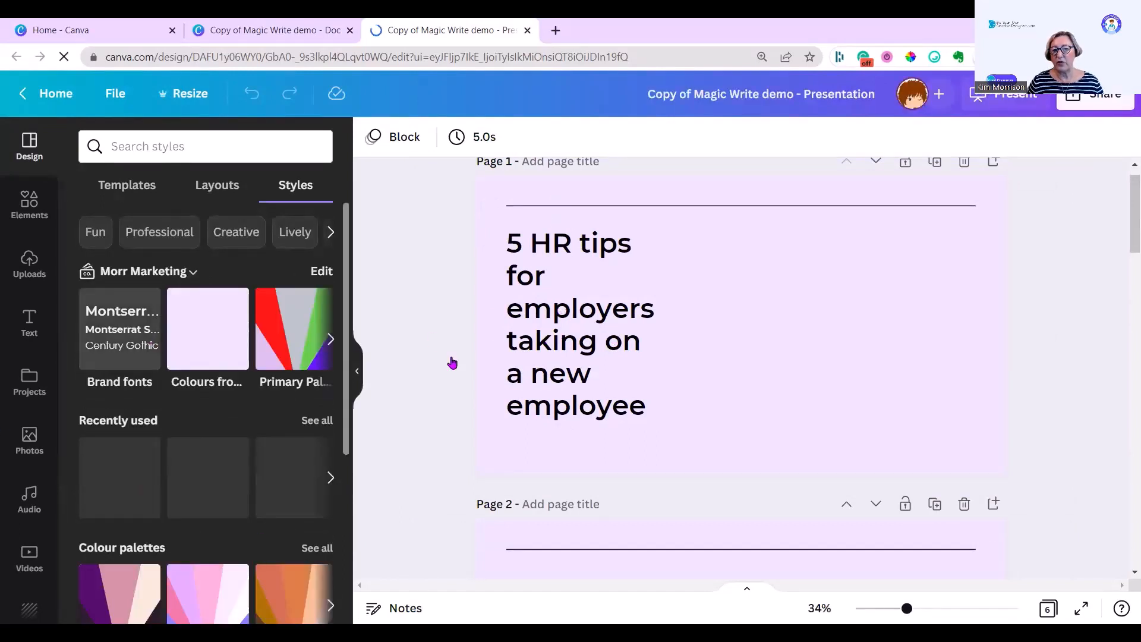
# Step: Scroll through the generated slides and compare the text sizes on pages 4 and 5
pyautogui.scroll(-10, 699, 402)
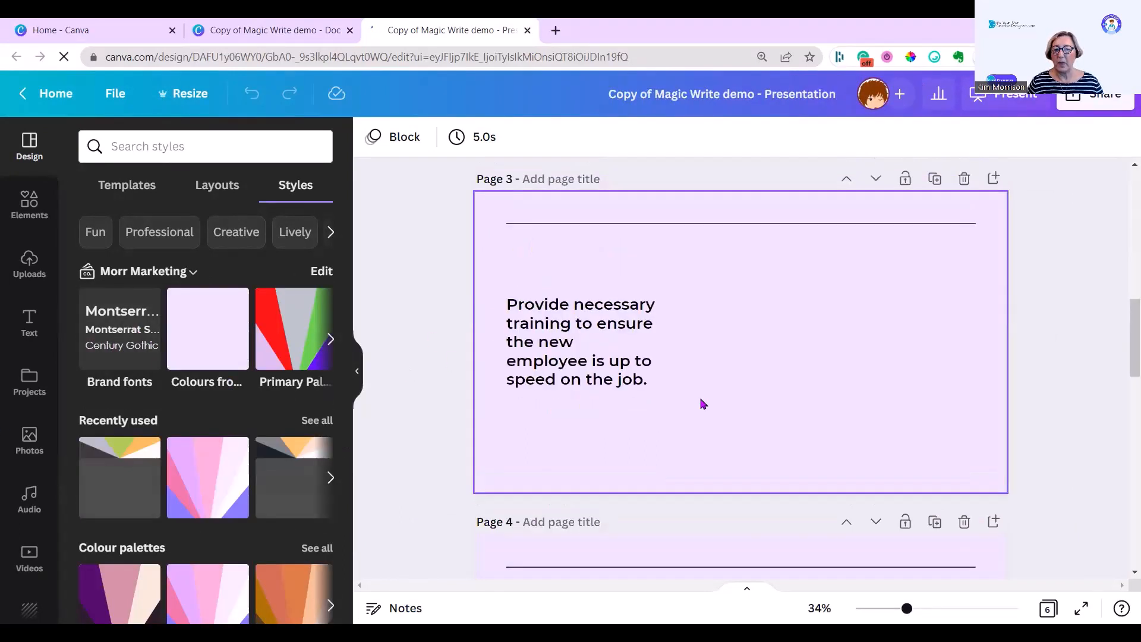
pyautogui.scroll(-5, 694, 409)
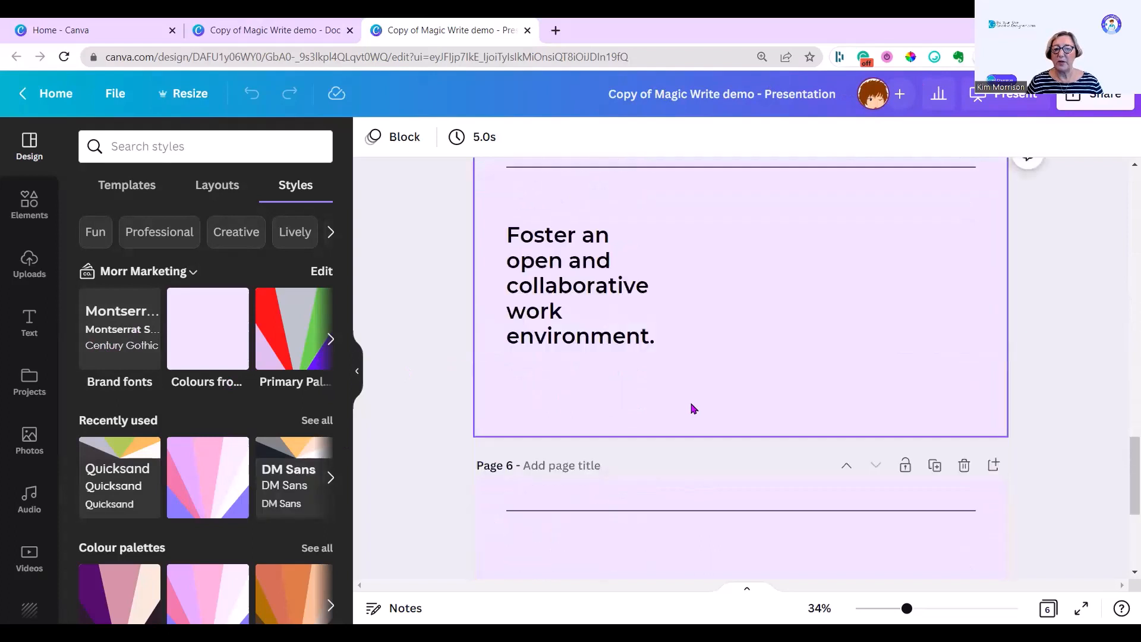
pyautogui.scroll(3, 692, 409)
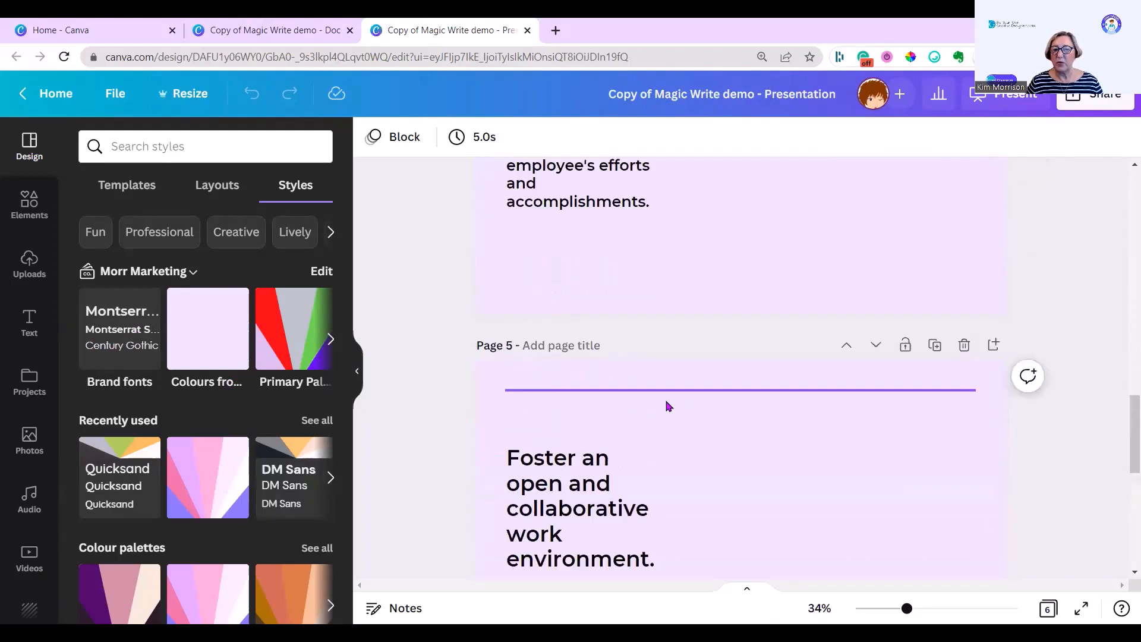
pyautogui.scroll(5, 669, 406)
pyautogui.click(648, 466)
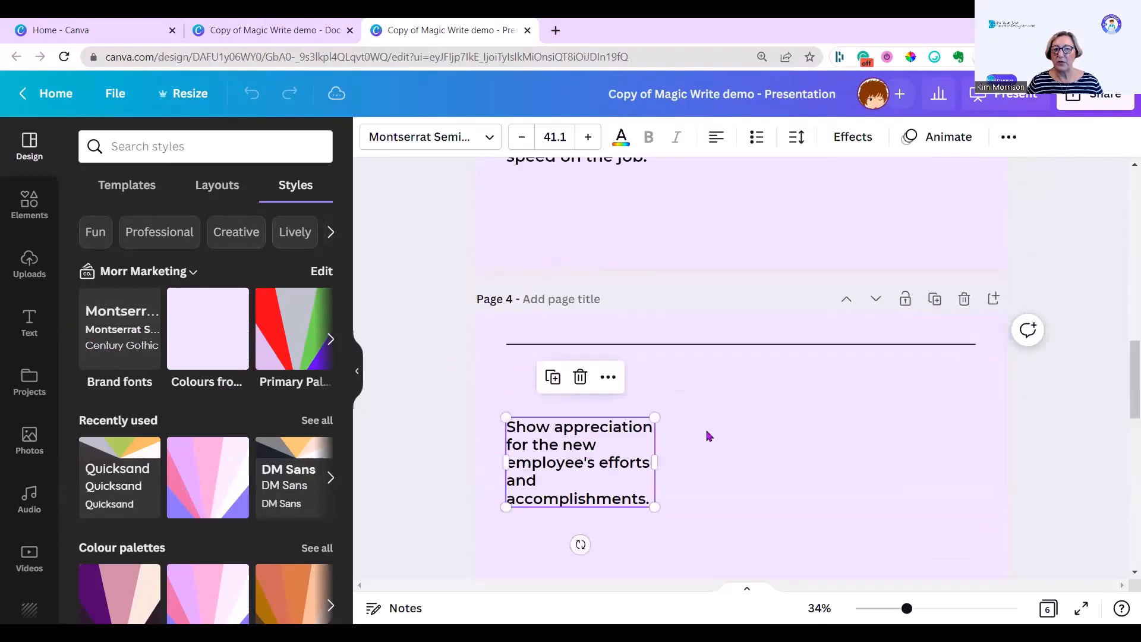
pyautogui.scroll(-3, 689, 462)
pyautogui.scroll(-2, 624, 488)
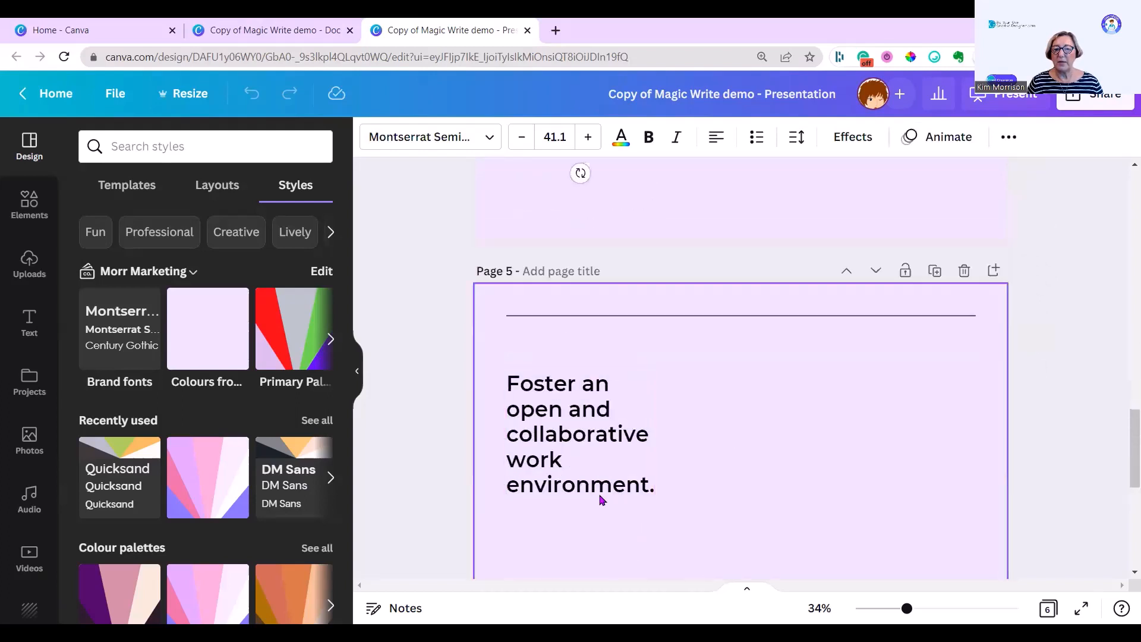
pyautogui.click(593, 465)
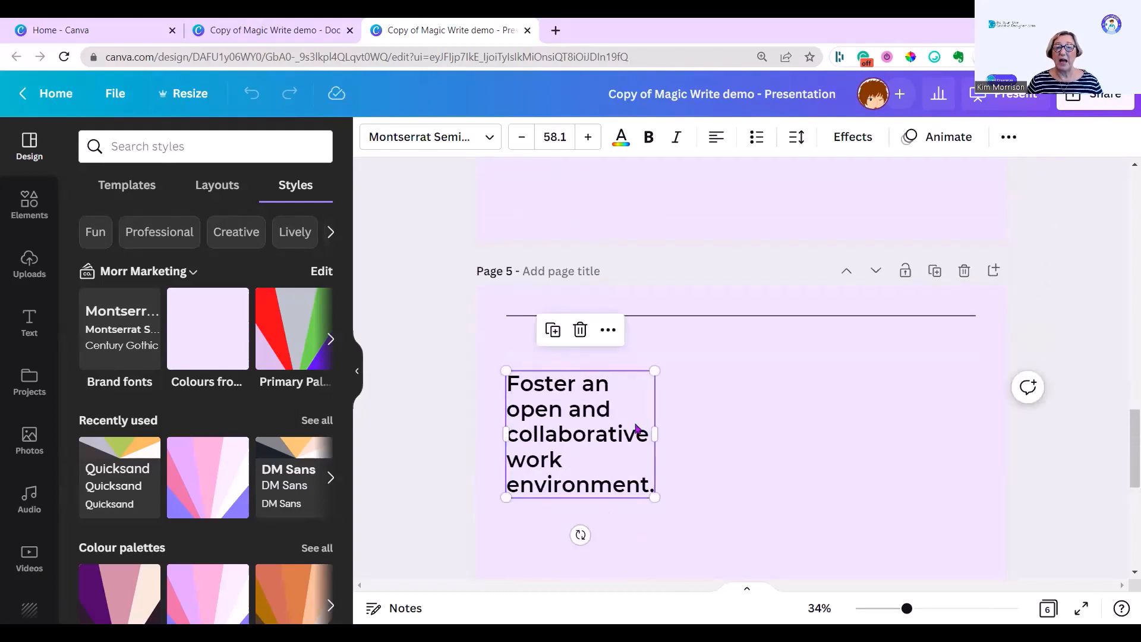
# Step: Increase the page 4 text size to 58.1
pyautogui.scroll(5, 636, 427)
pyautogui.click(589, 403)
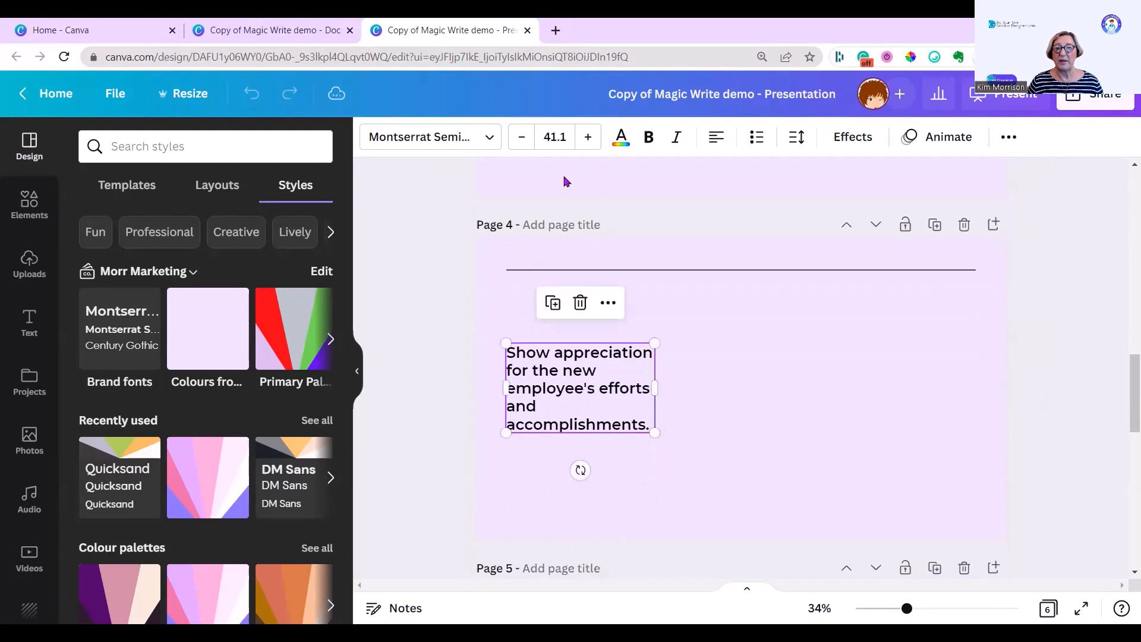
pyautogui.click(586, 142)
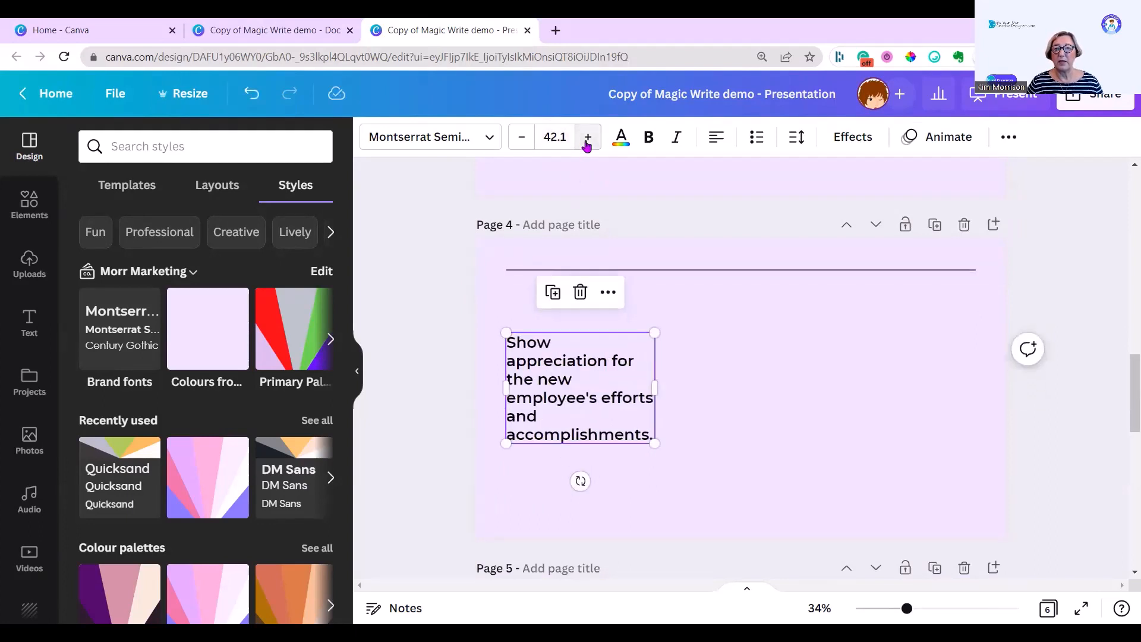
pyautogui.click(587, 141)
pyautogui.click(587, 142)
pyautogui.click(586, 142)
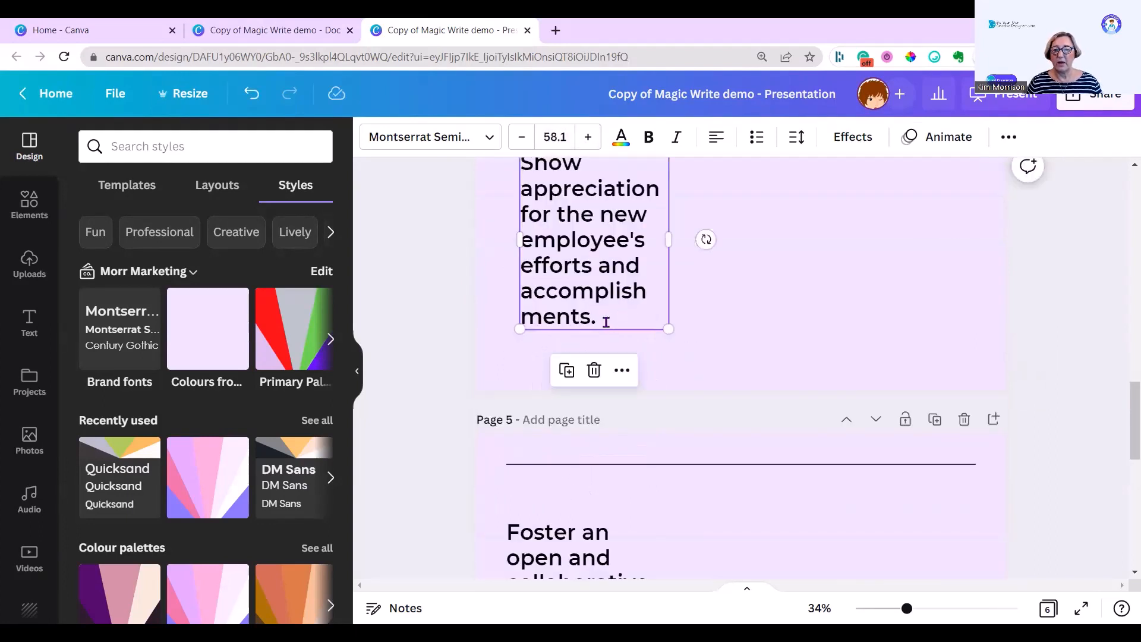
# Step: Remove the trailing period from the page 4 text and widen its text box
pyautogui.click(600, 333)
pyautogui.press('BackSpace')
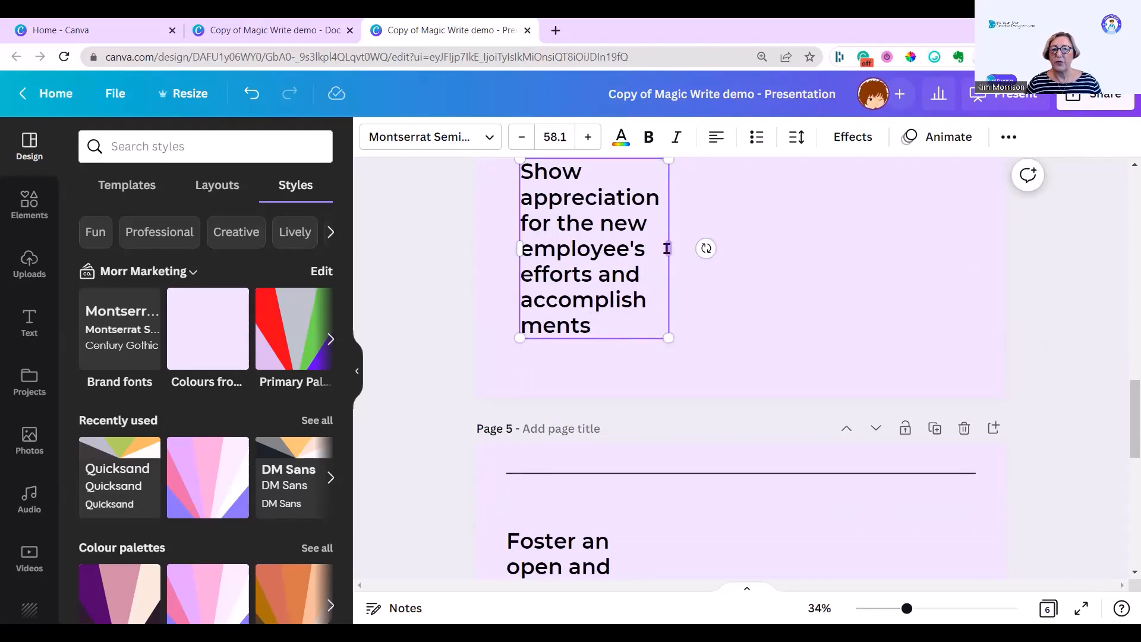
pyautogui.moveTo(691, 250); pyautogui.dragTo(711, 247)
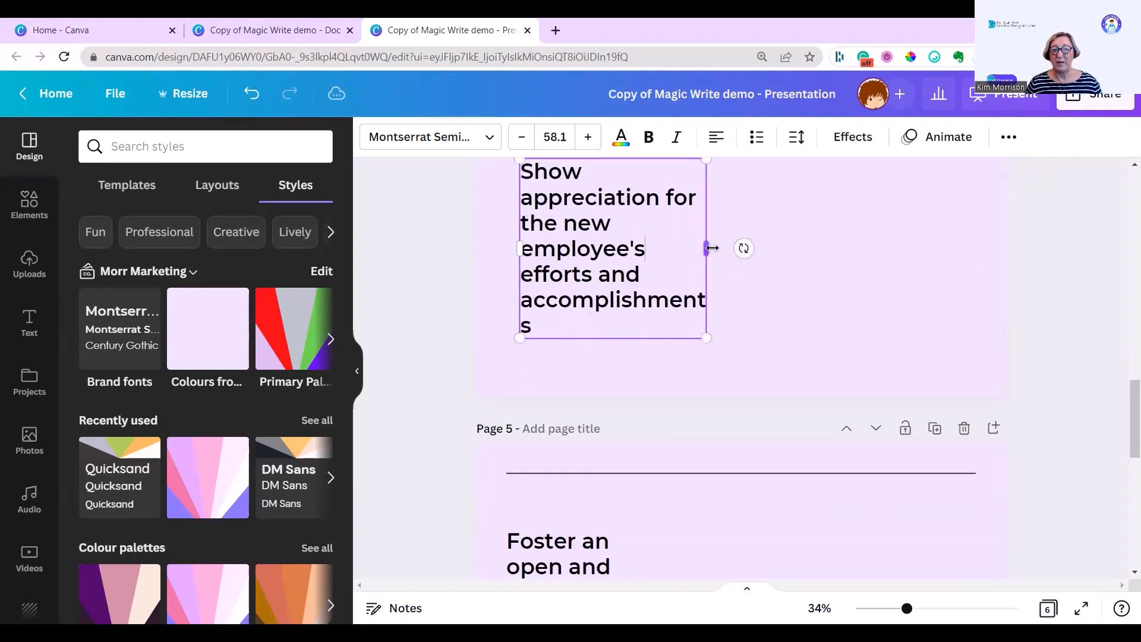
# Step: Remove the trailing period from the page 5 text
pyautogui.scroll(-4, 683, 357)
pyautogui.click(648, 421)
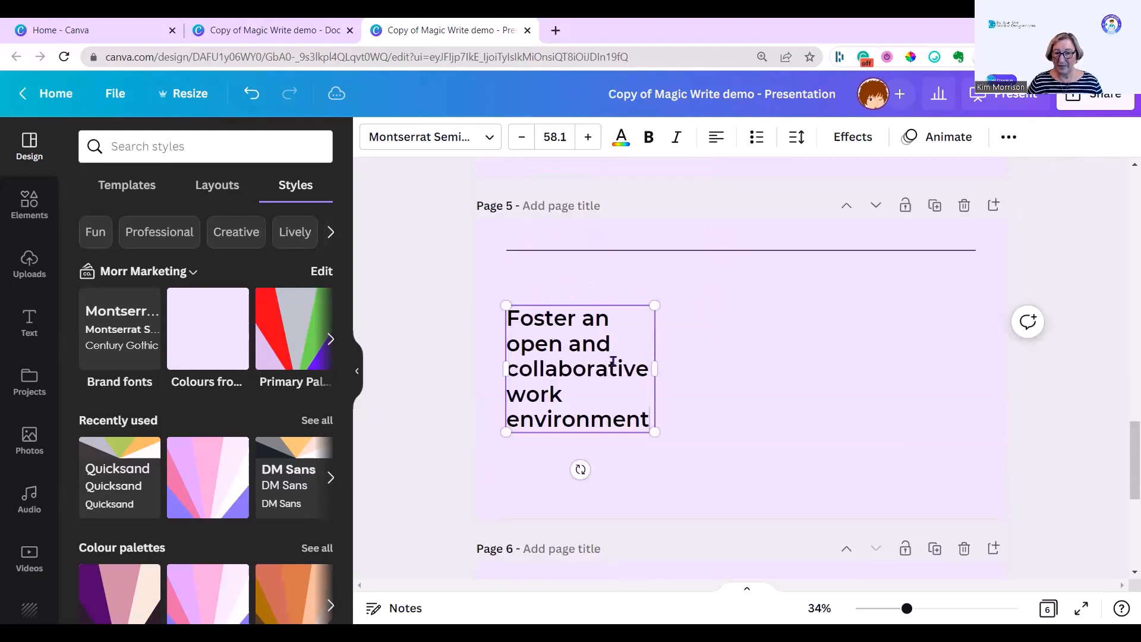
# Step: Set the page 6 text size to 58.1
pyautogui.scroll(-6, 612, 421)
pyautogui.click(585, 356)
pyautogui.click(555, 137)
pyautogui.write('58')
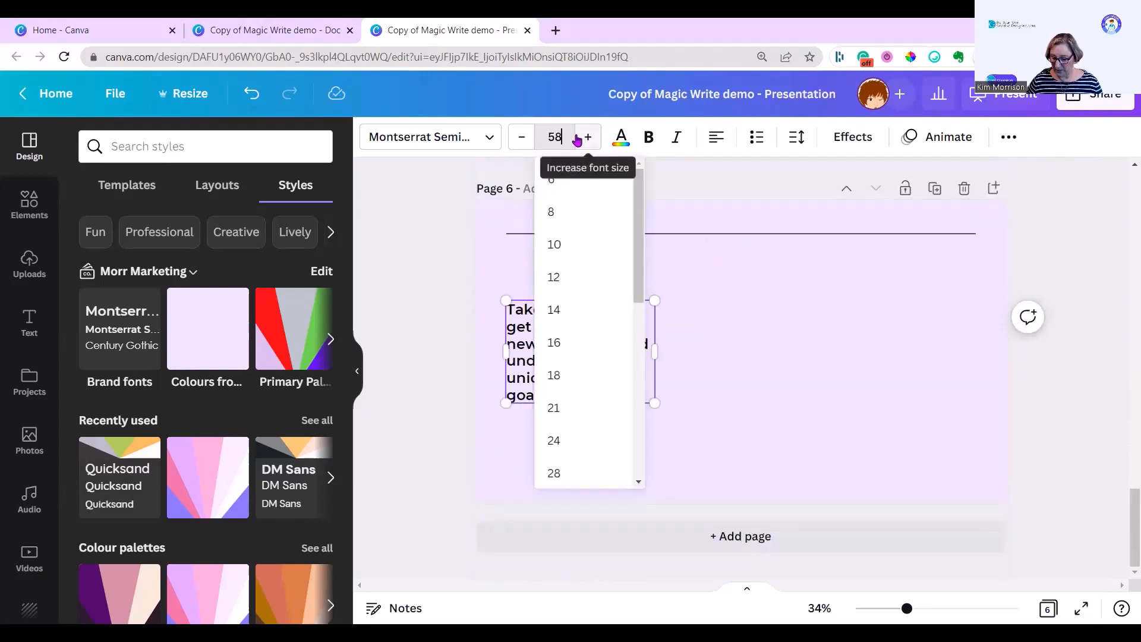
pyautogui.write('.1')
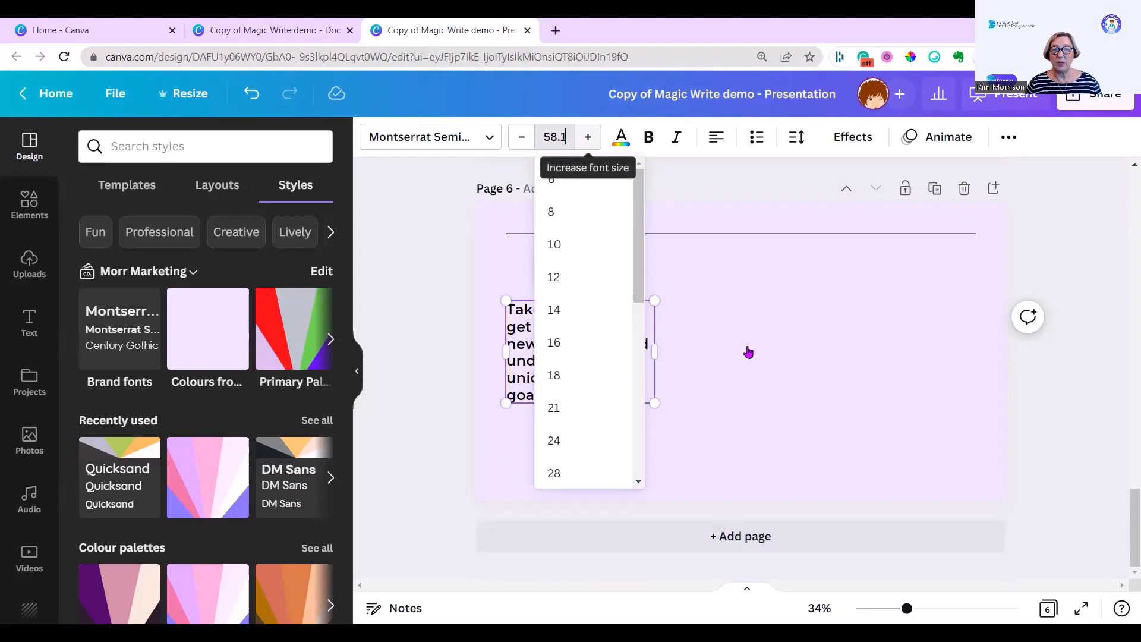
pyautogui.press('Return')
# Step: Widen the page 2 text box and remove the trailing period from its text
pyautogui.moveTo(656, 353); pyautogui.dragTo(694, 355)
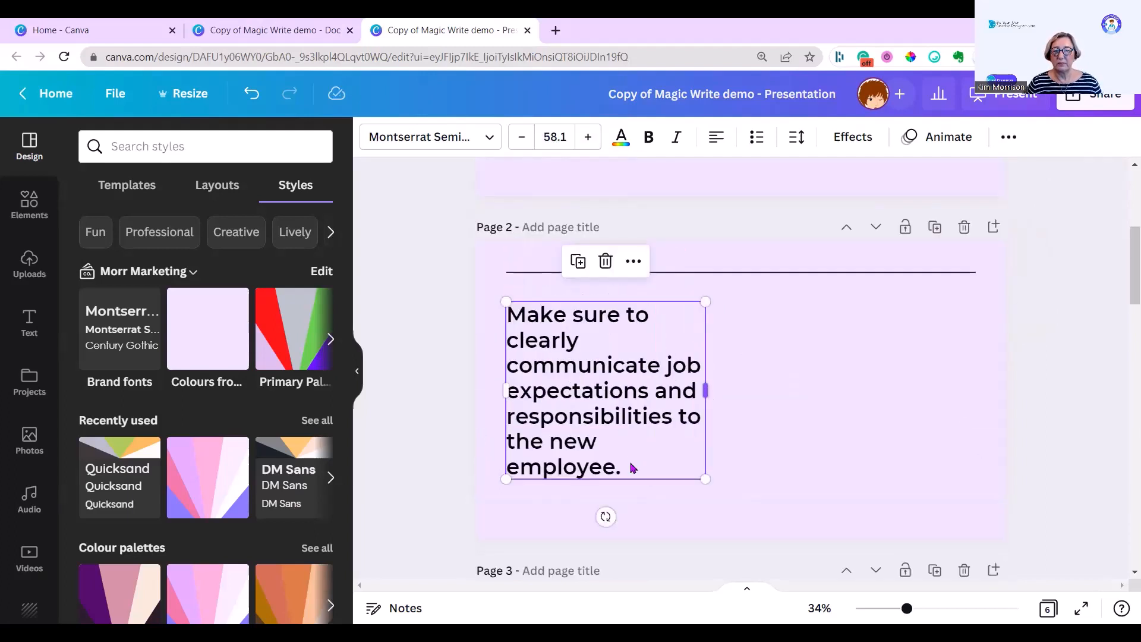
pyautogui.press('BackSpace')
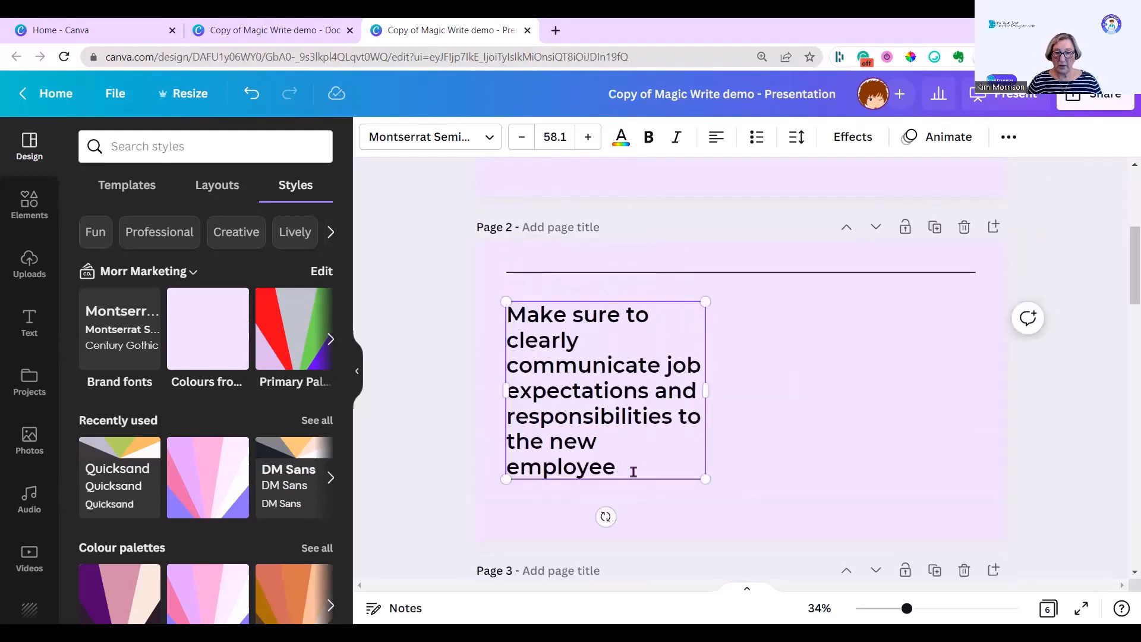
pyautogui.scroll(1, 769, 414)
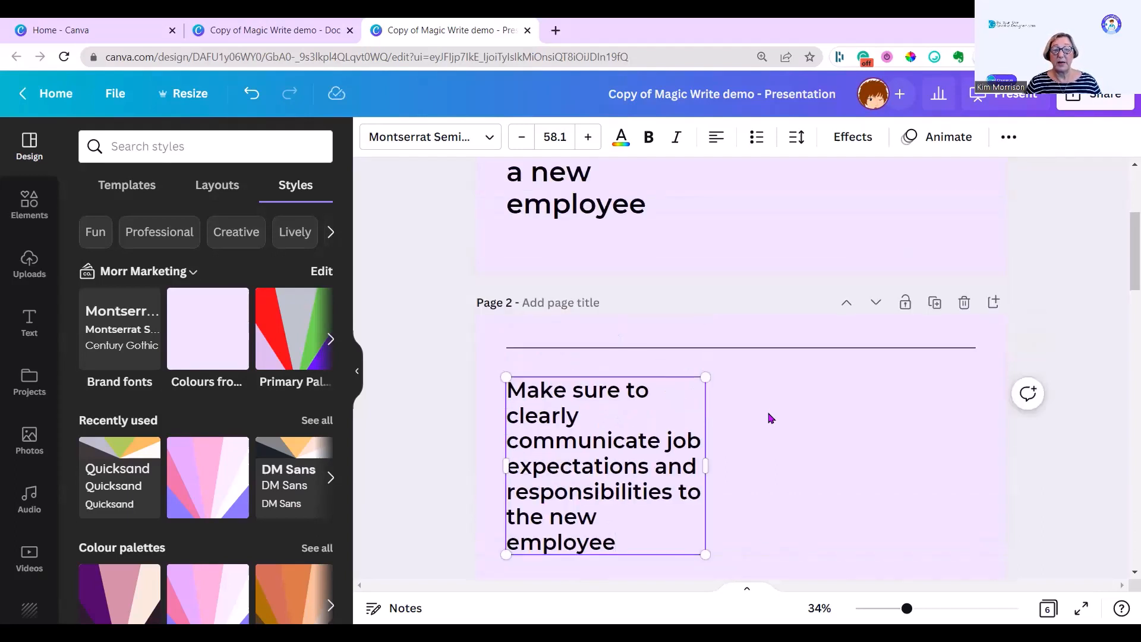
# Step: Widen and reposition the page 1 title text box and centre-align its text
pyautogui.scroll(3, 769, 412)
pyautogui.click(663, 364)
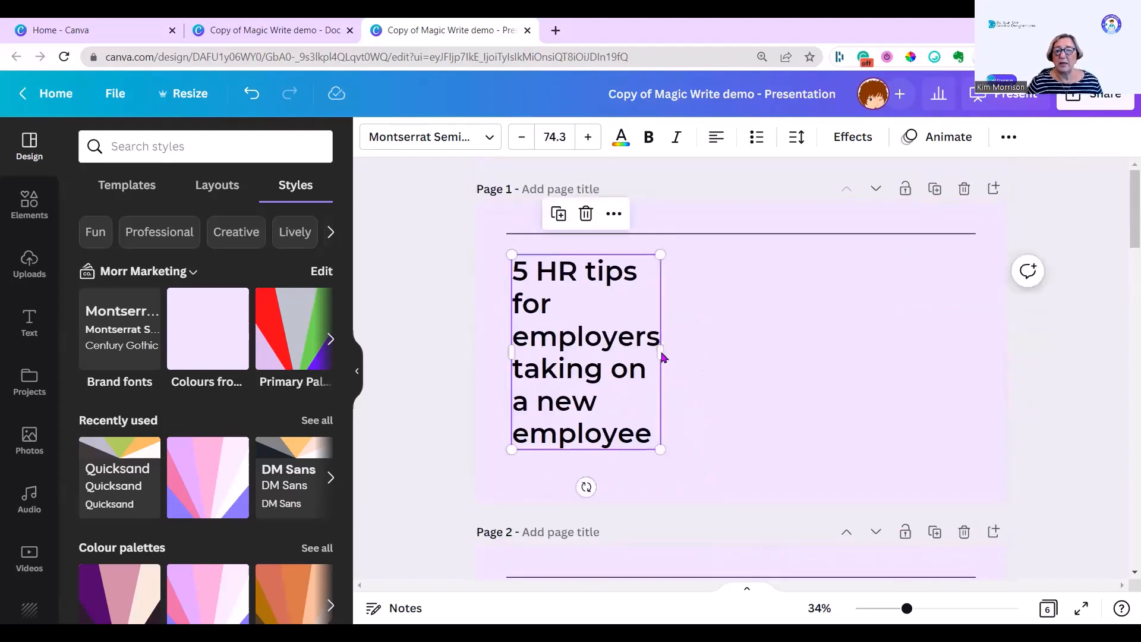
pyautogui.moveTo(661, 353); pyautogui.dragTo(906, 351)
pyautogui.click(799, 329)
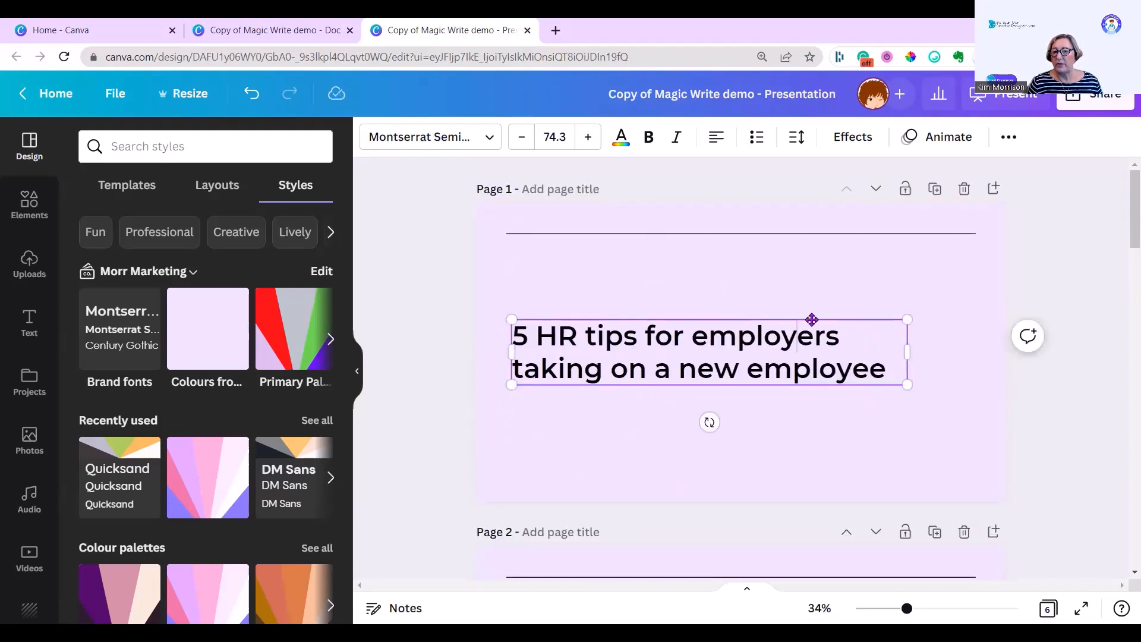
pyautogui.moveTo(818, 319); pyautogui.dragTo(859, 309)
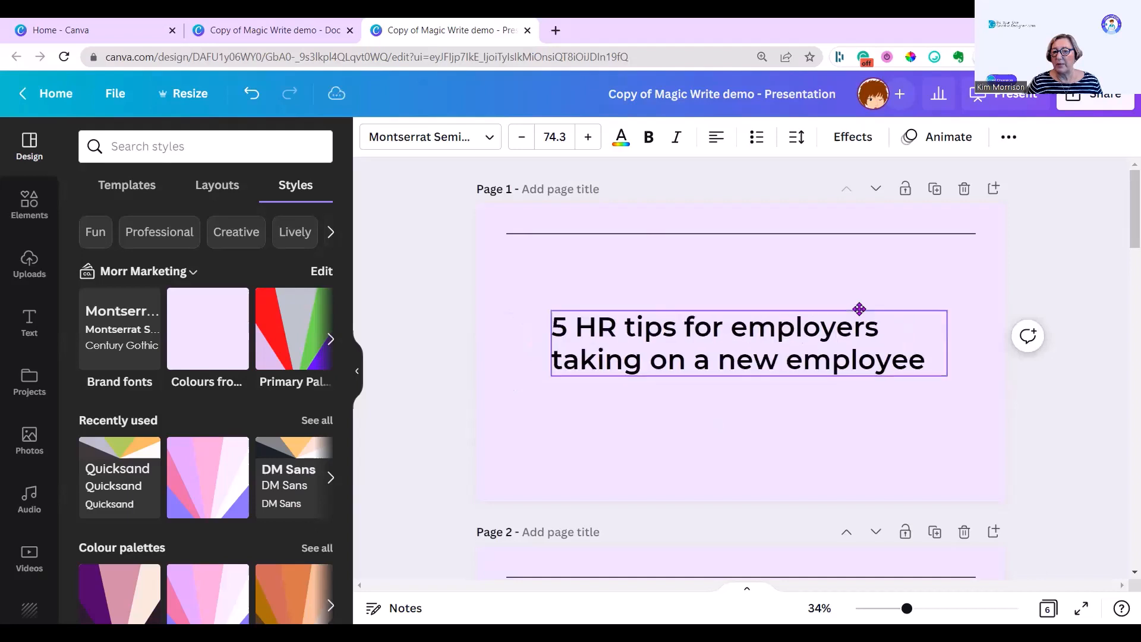
pyautogui.click(717, 139)
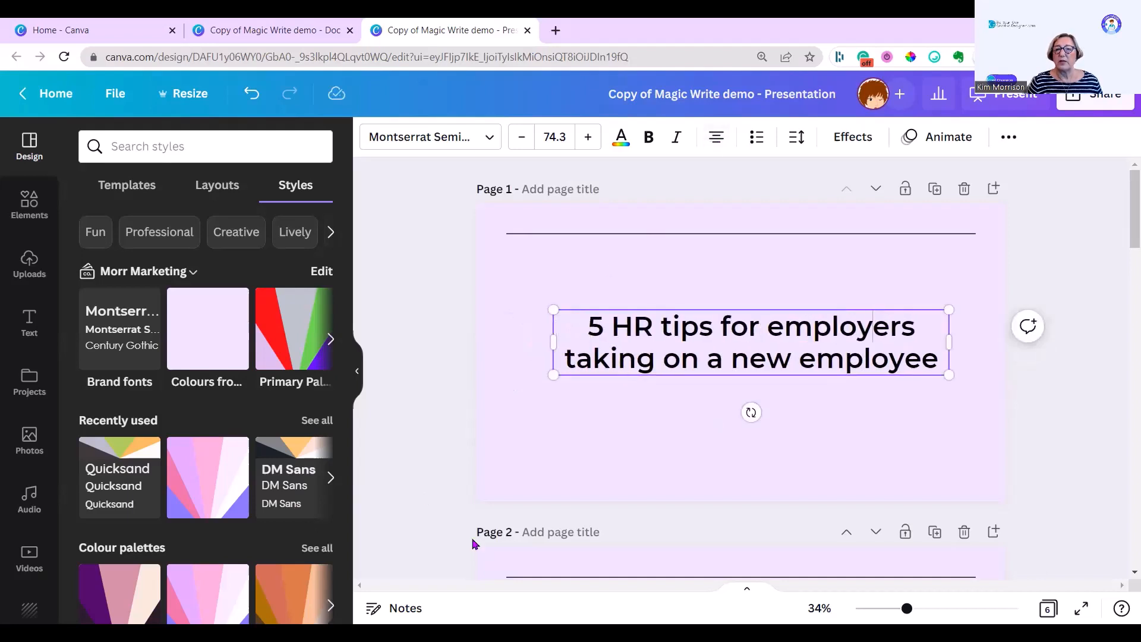
# Step: Add the Morr Marketing patterned logo strip from the brand logos and stretch it along the bottom edge of page 1
pyautogui.click(530, 496)
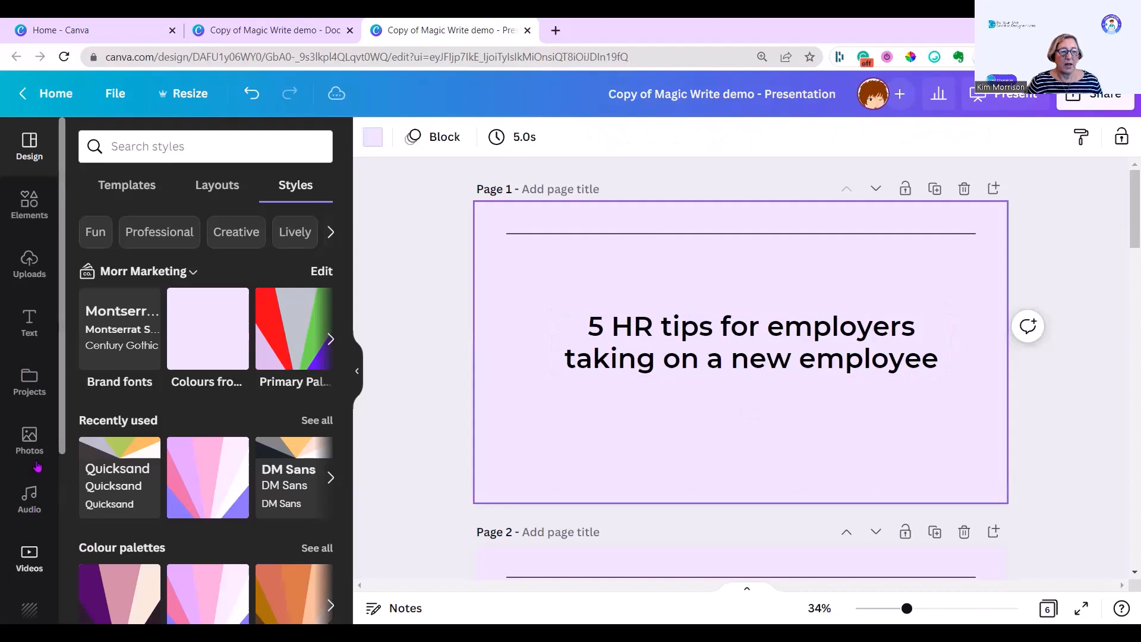
pyautogui.scroll(-3, 36, 463)
pyautogui.scroll(-1, 43, 461)
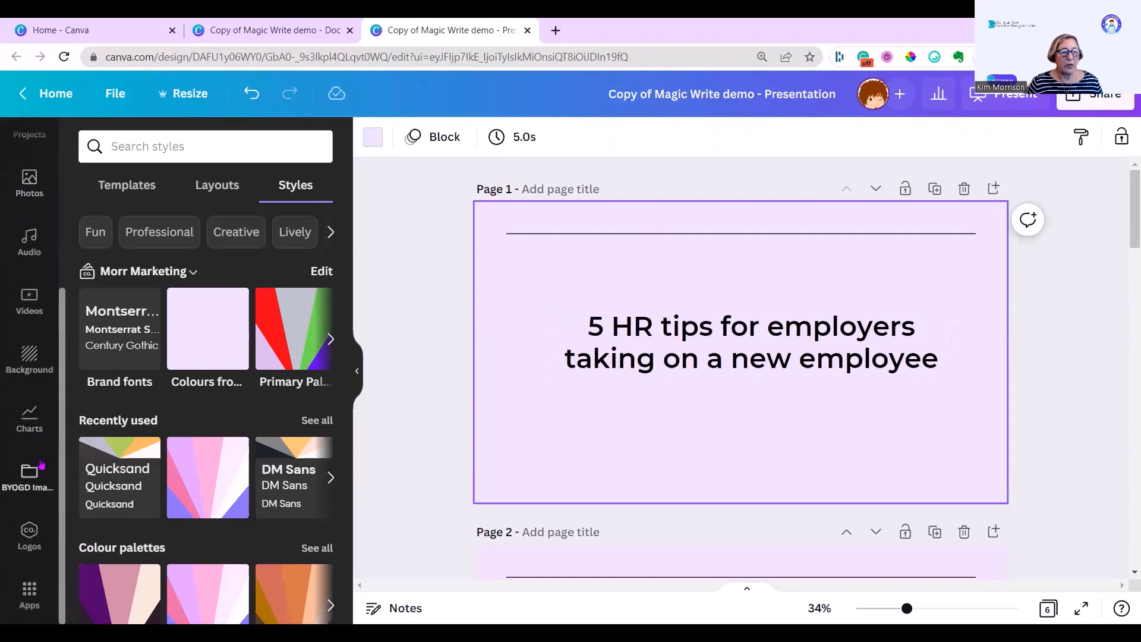
pyautogui.click(30, 537)
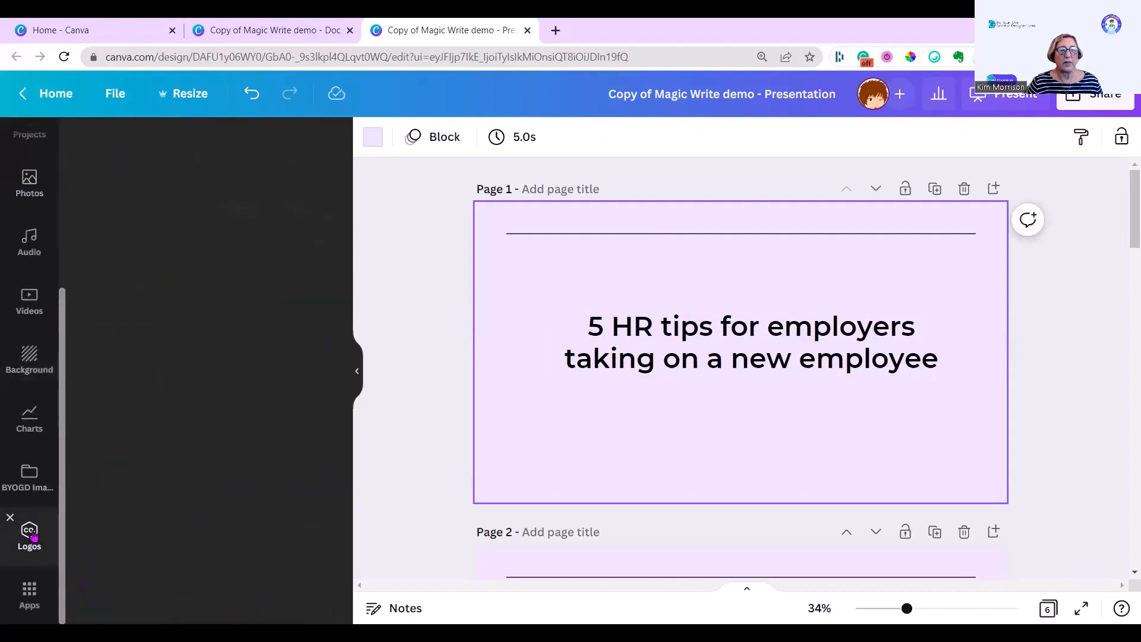
pyautogui.scroll(-5, 122, 493)
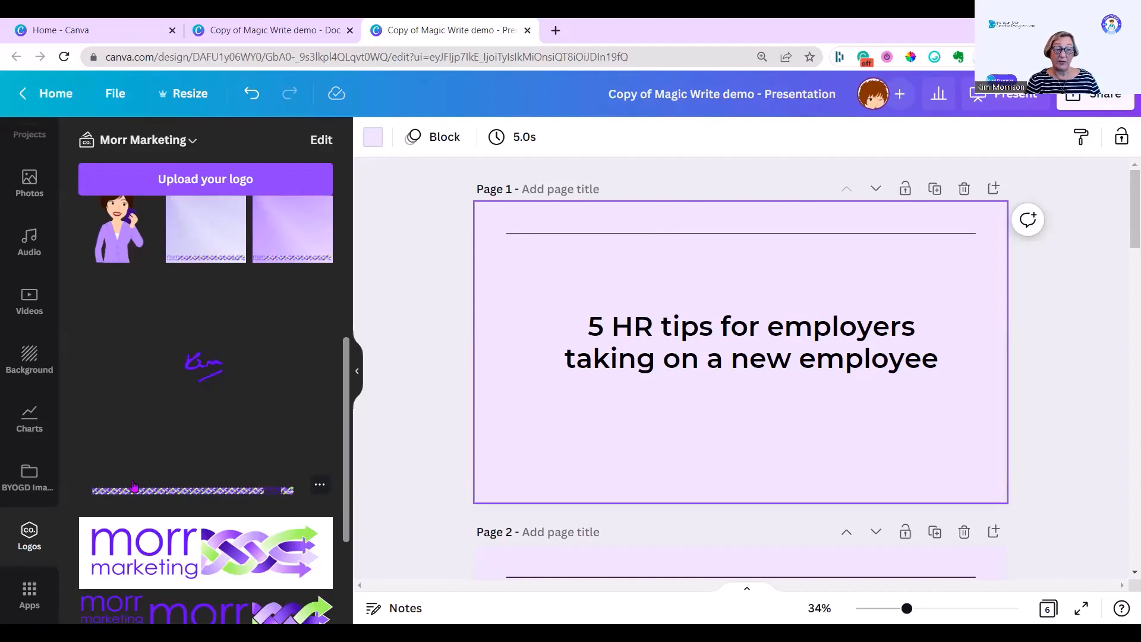
pyautogui.click(134, 487)
pyautogui.moveTo(755, 396); pyautogui.dragTo(665, 533)
pyautogui.moveTo(826, 480); pyautogui.dragTo(1103, 498)
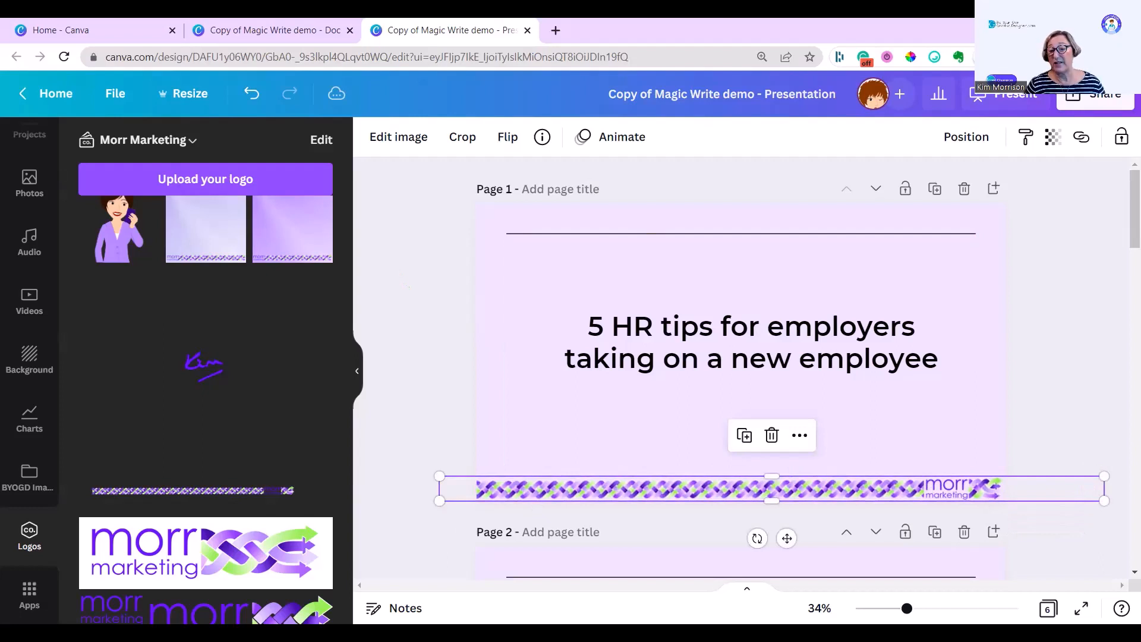
pyautogui.press('Escape')
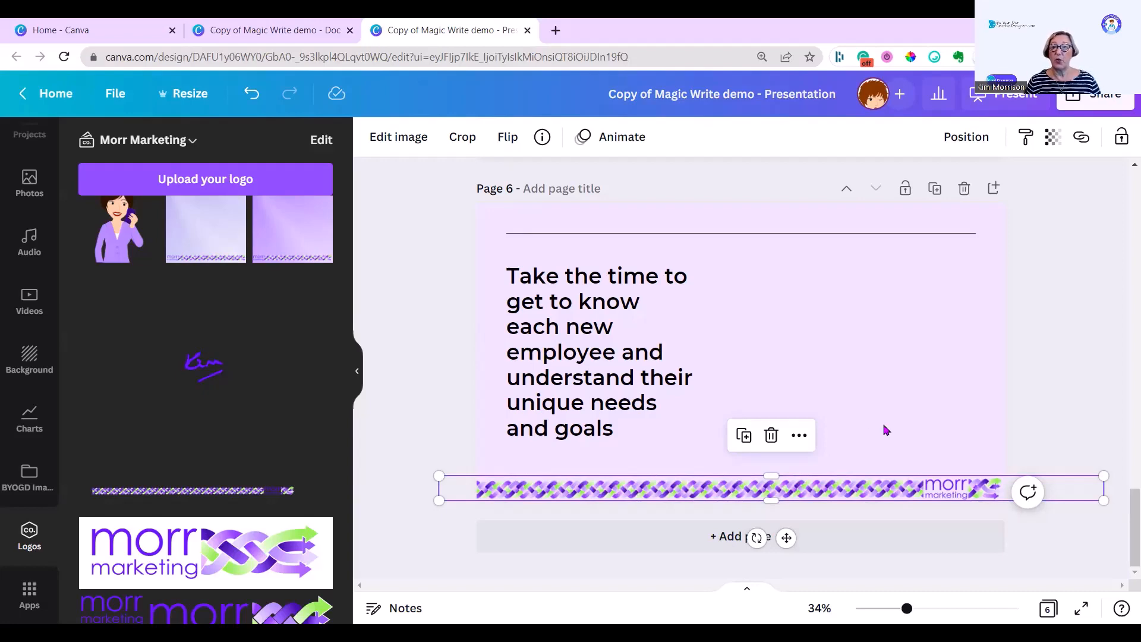
# Step: Add an office photo from the 'communicate to employee' photo results to page 2, resized and placed beside the text
pyautogui.scroll(4, 799, 432)
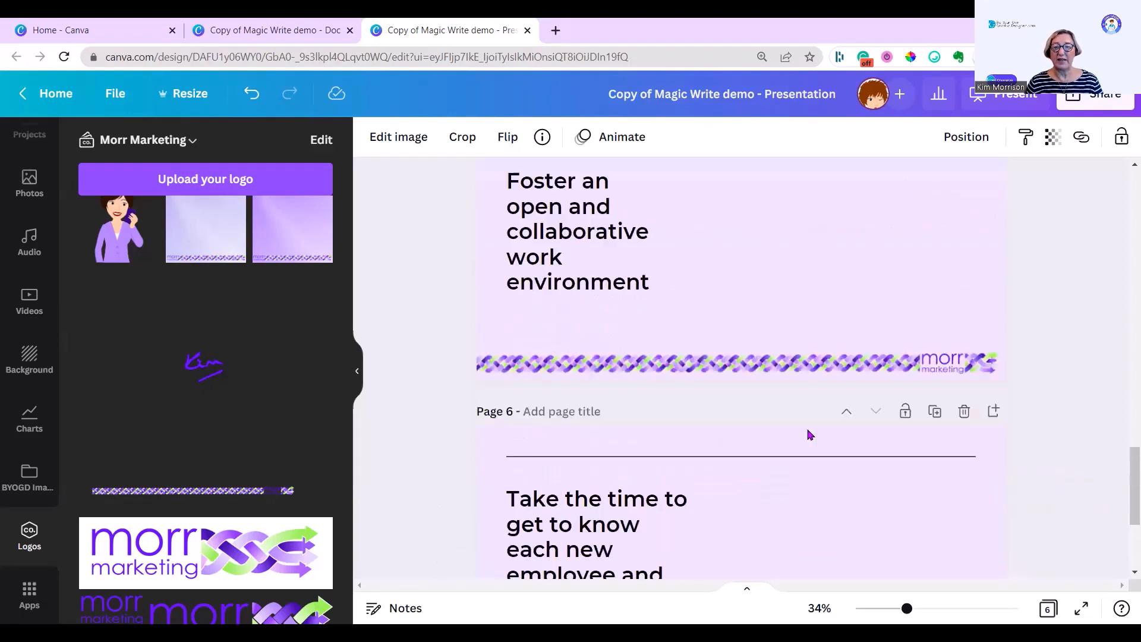
pyautogui.scroll(6, 810, 434)
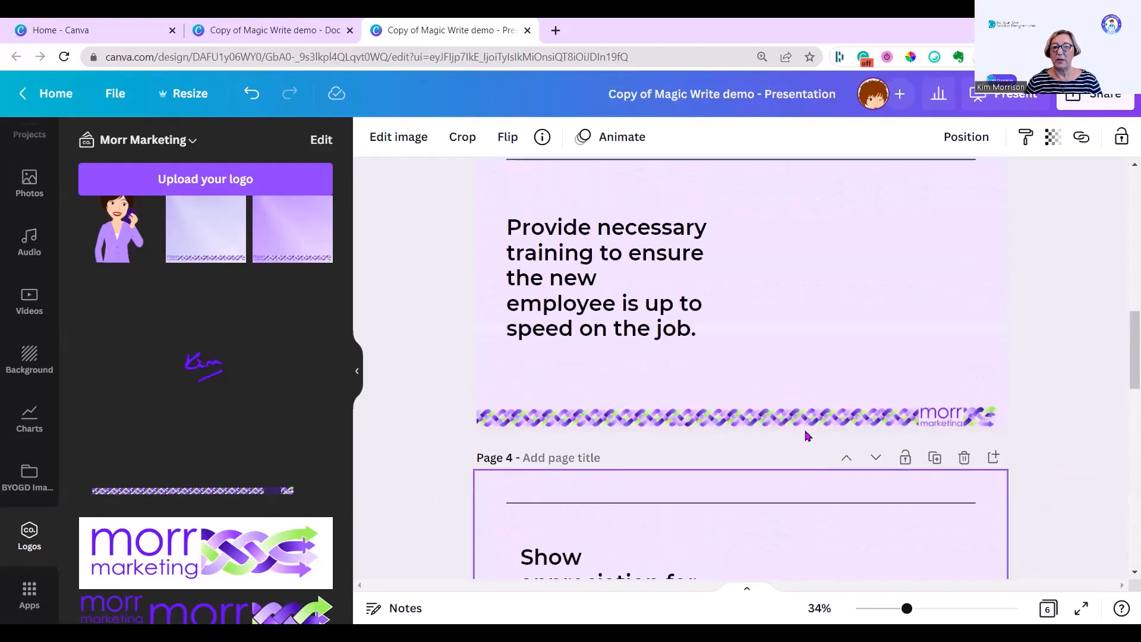
pyautogui.scroll(3, 808, 436)
pyautogui.scroll(5, 806, 435)
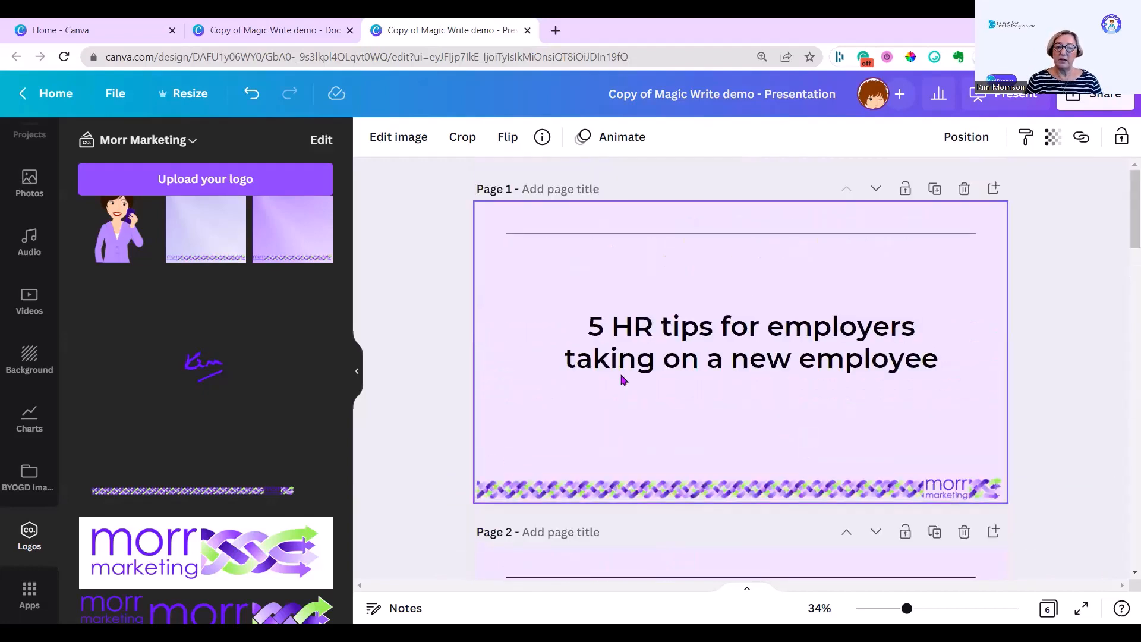
pyautogui.scroll(-2, 622, 379)
pyautogui.click(868, 448)
pyautogui.scroll(-1, 868, 448)
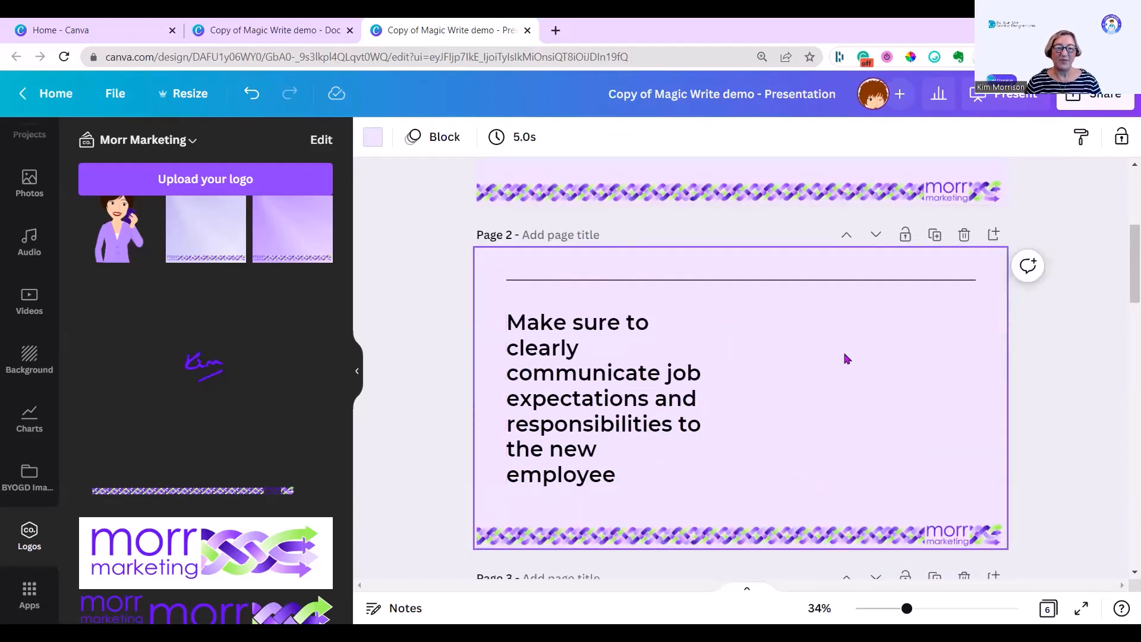
pyautogui.click(30, 183)
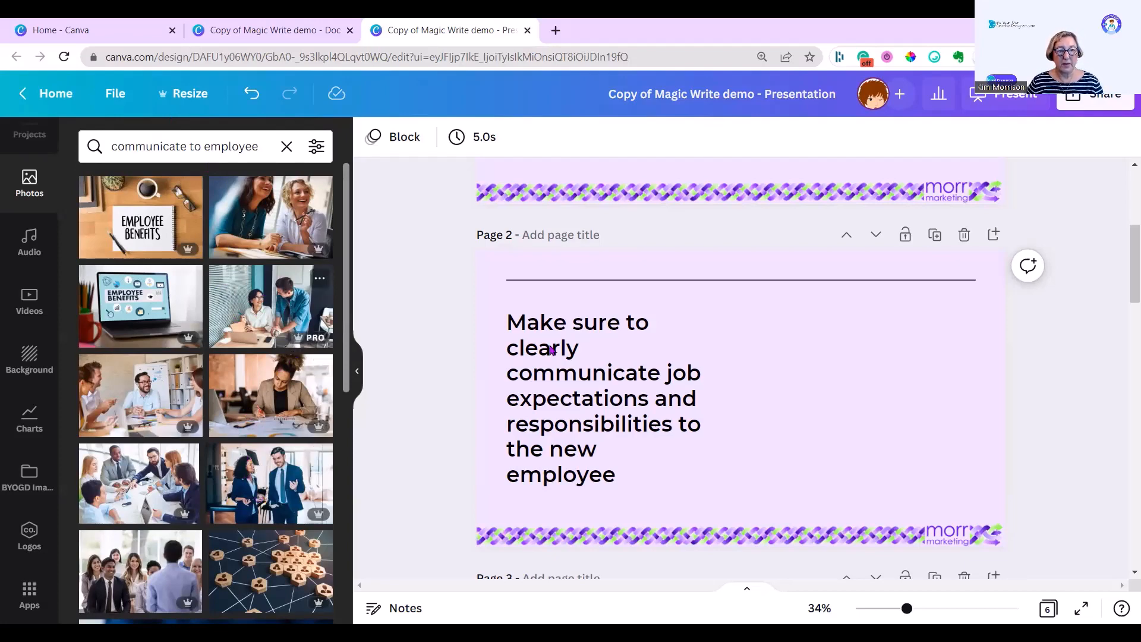
pyautogui.moveTo(271, 307); pyautogui.dragTo(812, 356)
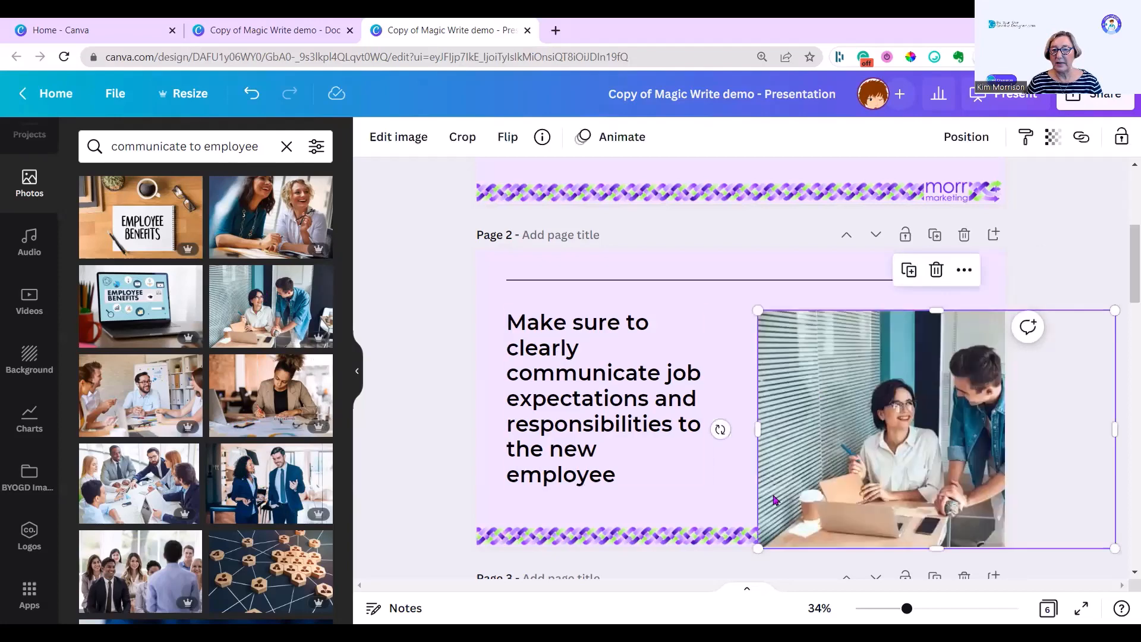
pyautogui.moveTo(756, 544); pyautogui.dragTo(865, 428)
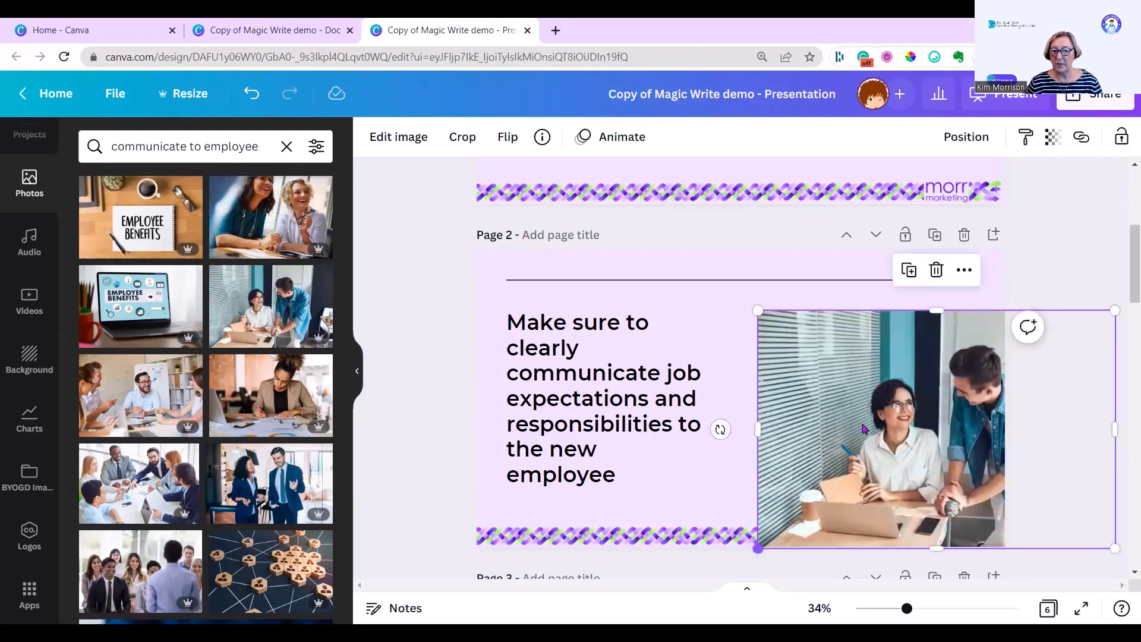
pyautogui.moveTo(970, 371); pyautogui.dragTo(817, 381)
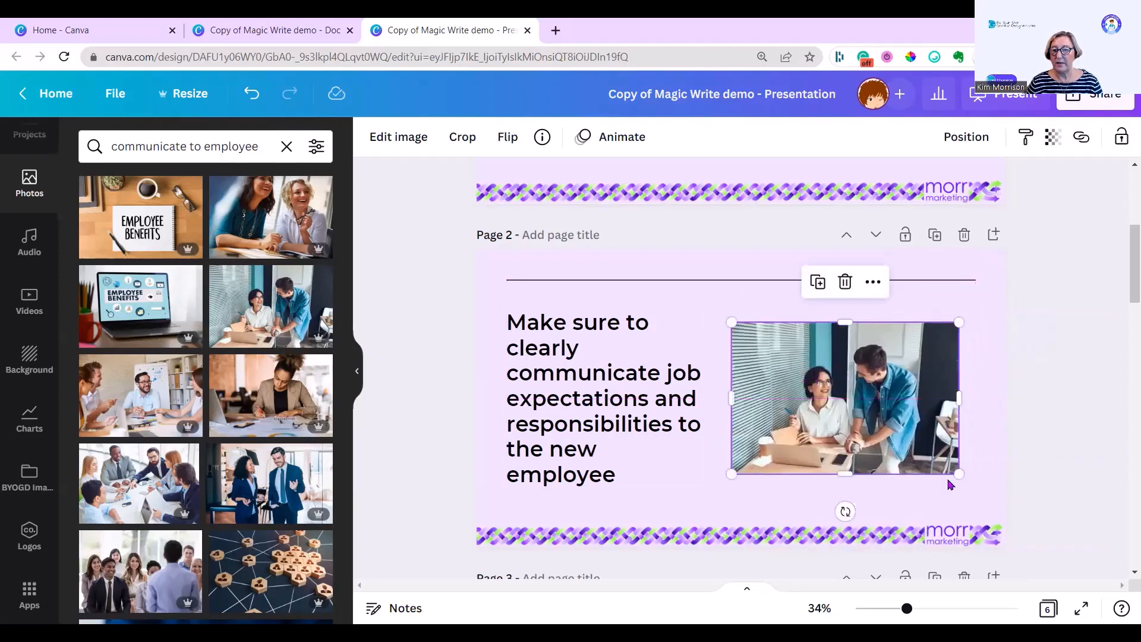
pyautogui.click(981, 493)
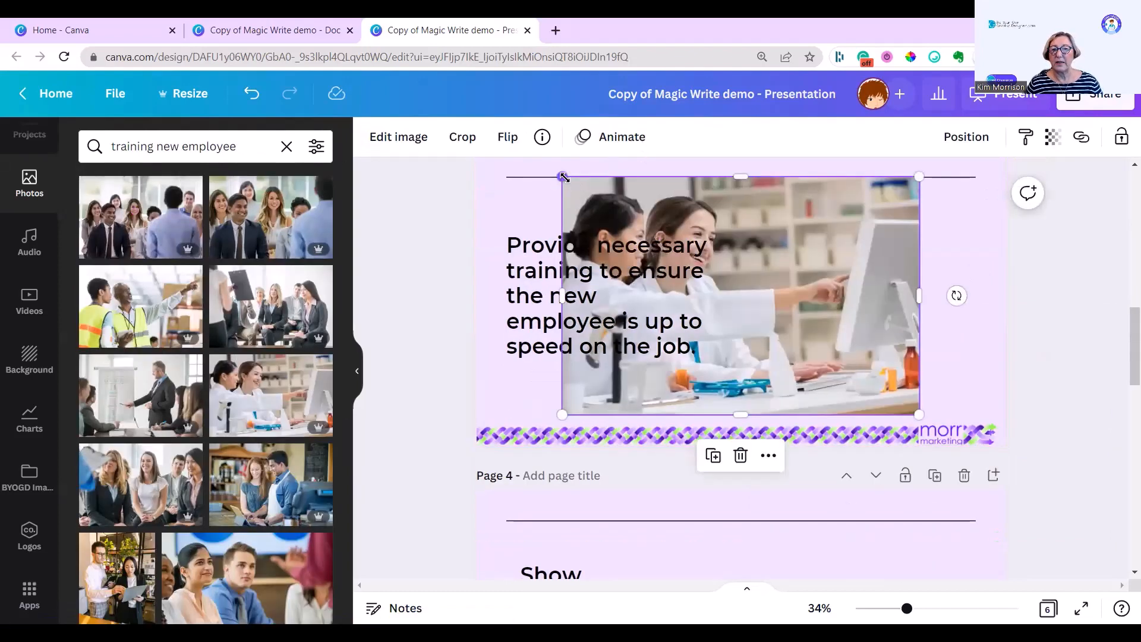
# Step: Shrink the page 3 training photo and place it beside the text
pyautogui.moveTo(563, 177); pyautogui.dragTo(749, 234)
pyautogui.moveTo(828, 366); pyautogui.dragTo(850, 314)
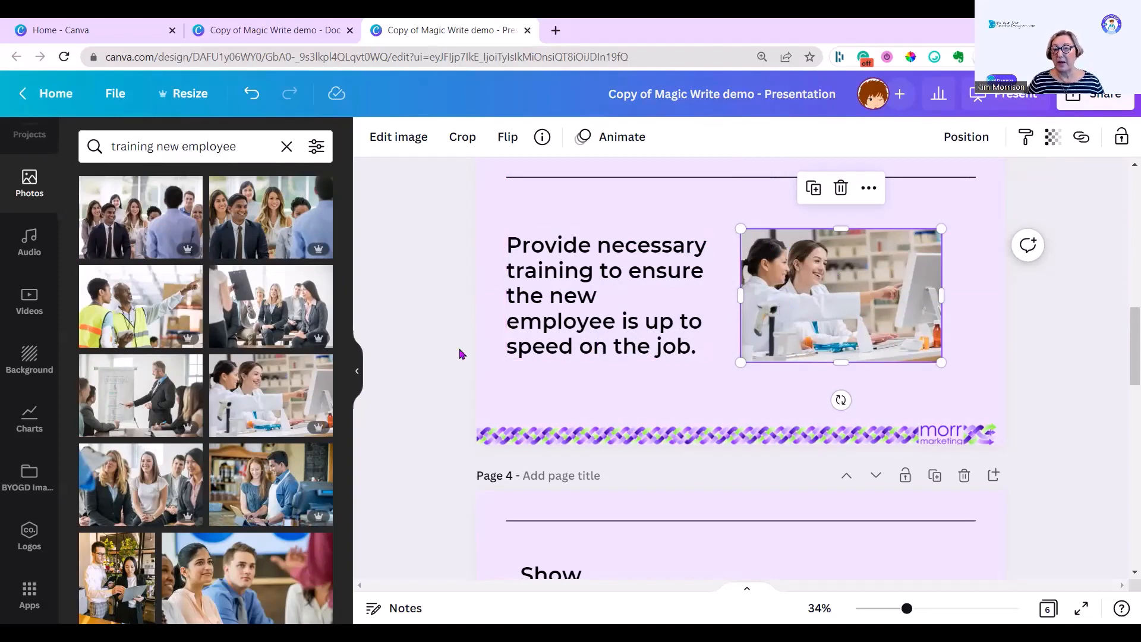
# Step: Search photos for 'thanking new employee' and add the handshake photo to page 4, resizing it beside the text
pyautogui.write('g')
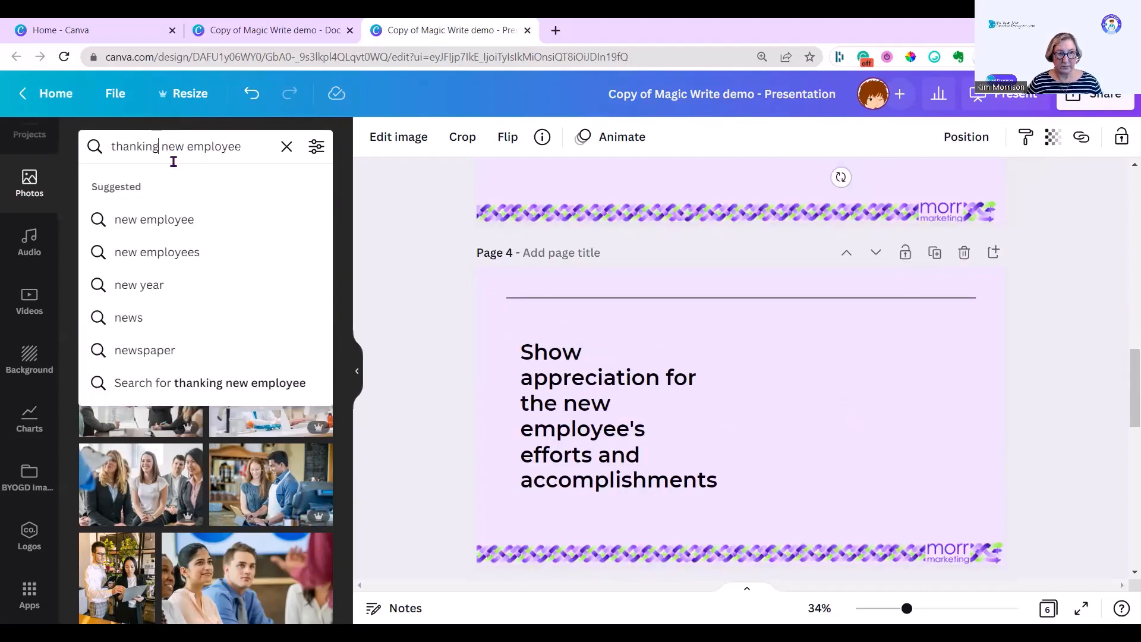
pyautogui.click(255, 147)
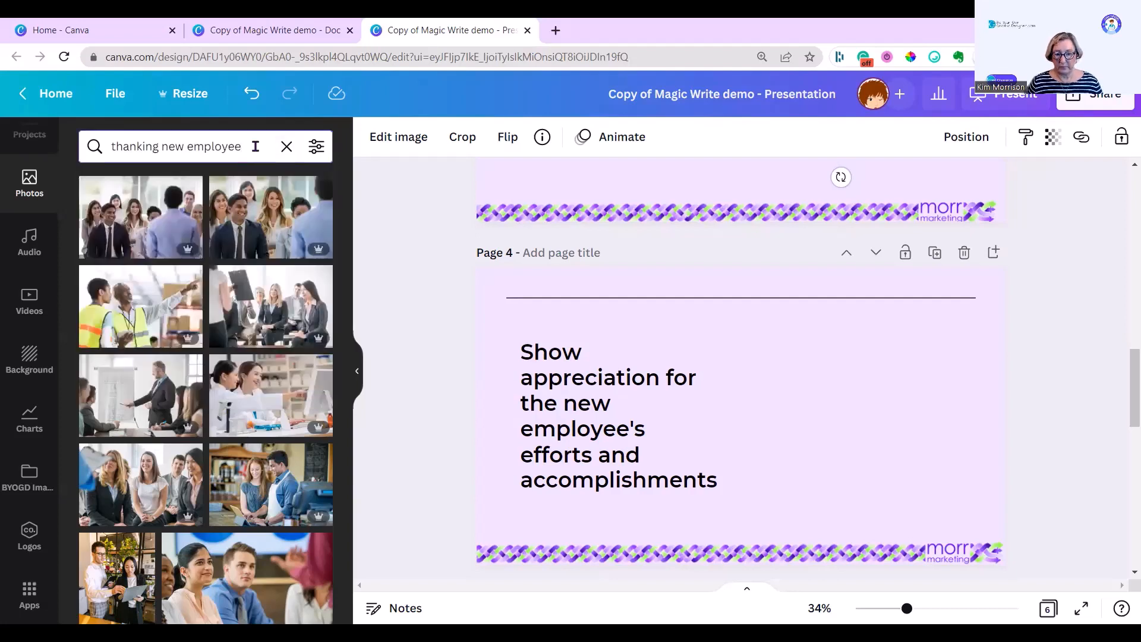
pyautogui.press('Return')
pyautogui.click(271, 392)
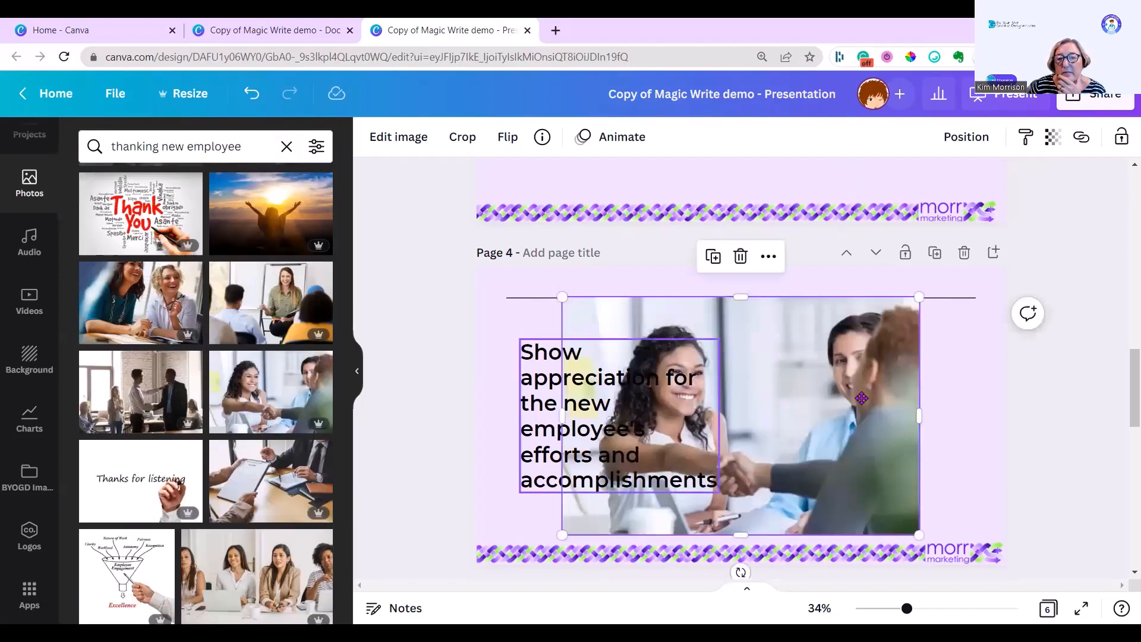
pyautogui.moveTo(582, 304); pyautogui.dragTo(740, 340)
# Step: Search photos for 'open work environment' and add a team photo to page 5, resized and positioned beside the text
pyautogui.scroll(-4, 501, 434)
pyautogui.write('open work environment')
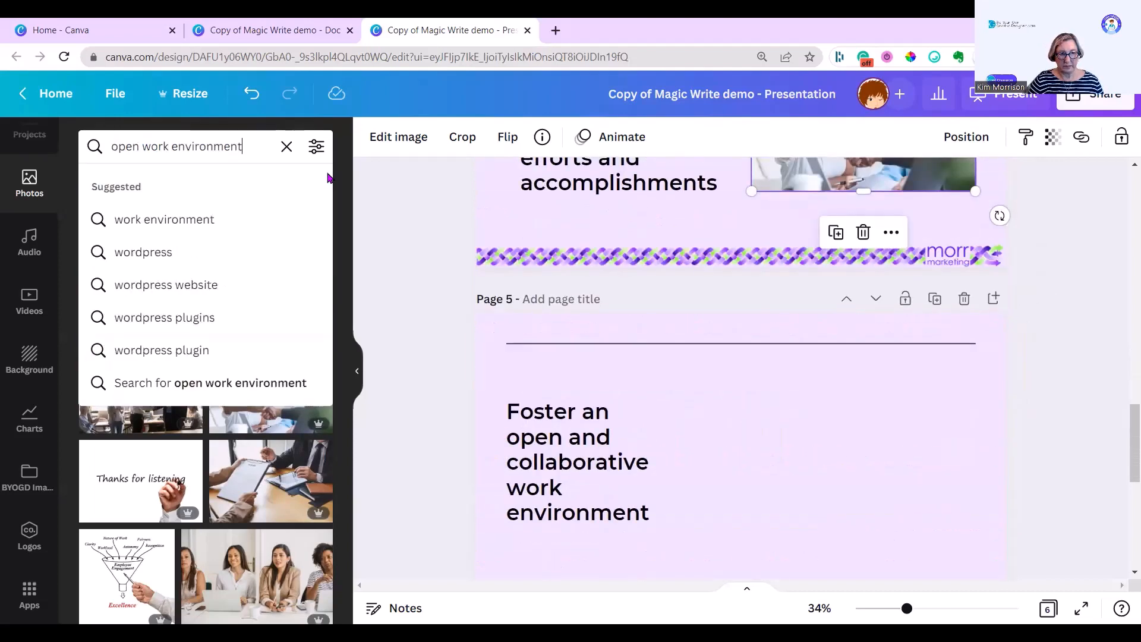
pyautogui.press('Return')
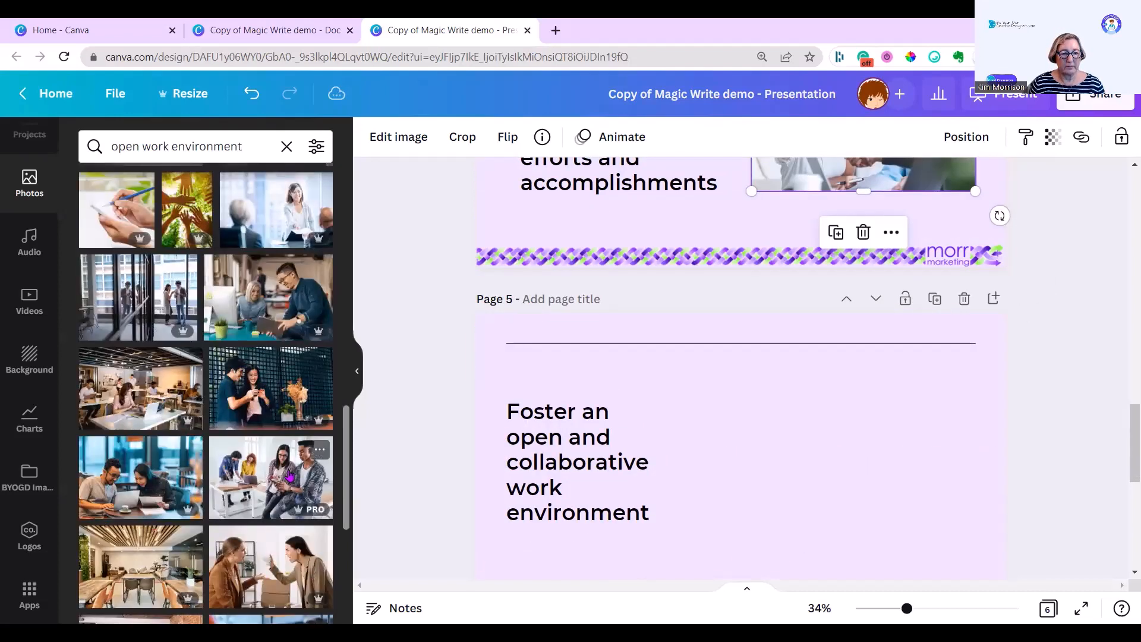
pyautogui.click(416, 452)
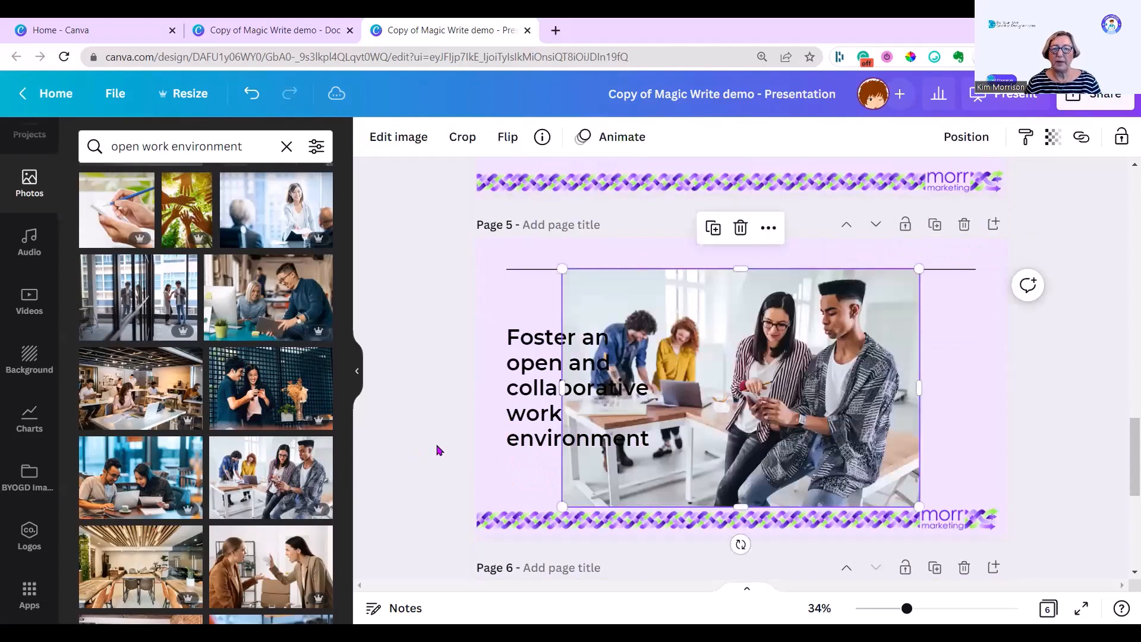
pyautogui.moveTo(564, 269); pyautogui.dragTo(681, 349)
pyautogui.moveTo(787, 433); pyautogui.dragTo(850, 392)
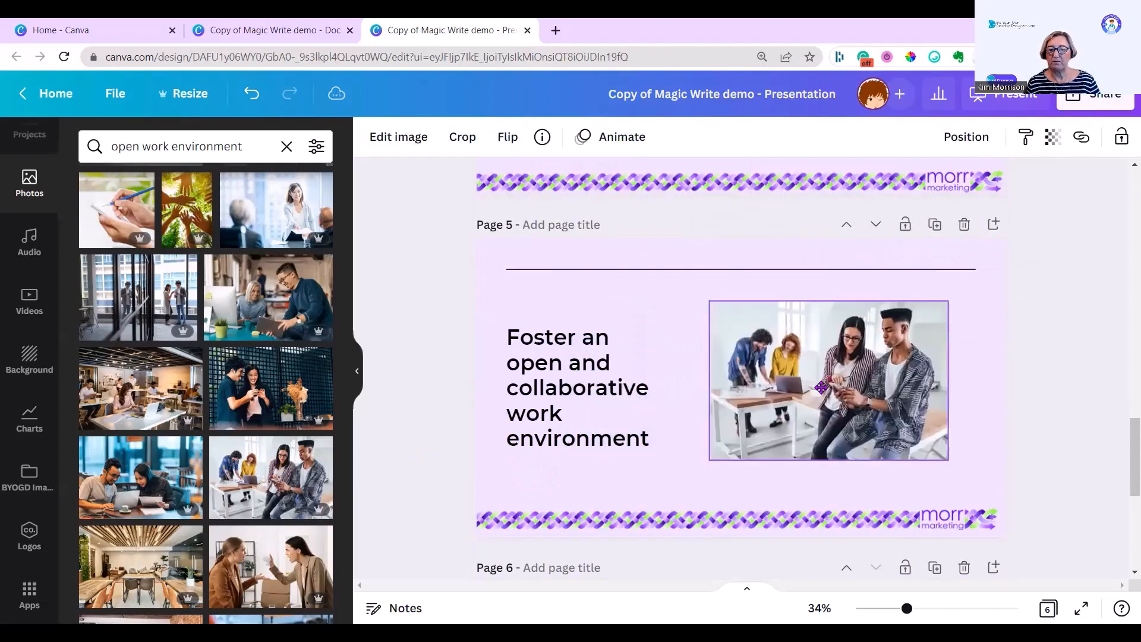
pyautogui.click(595, 390)
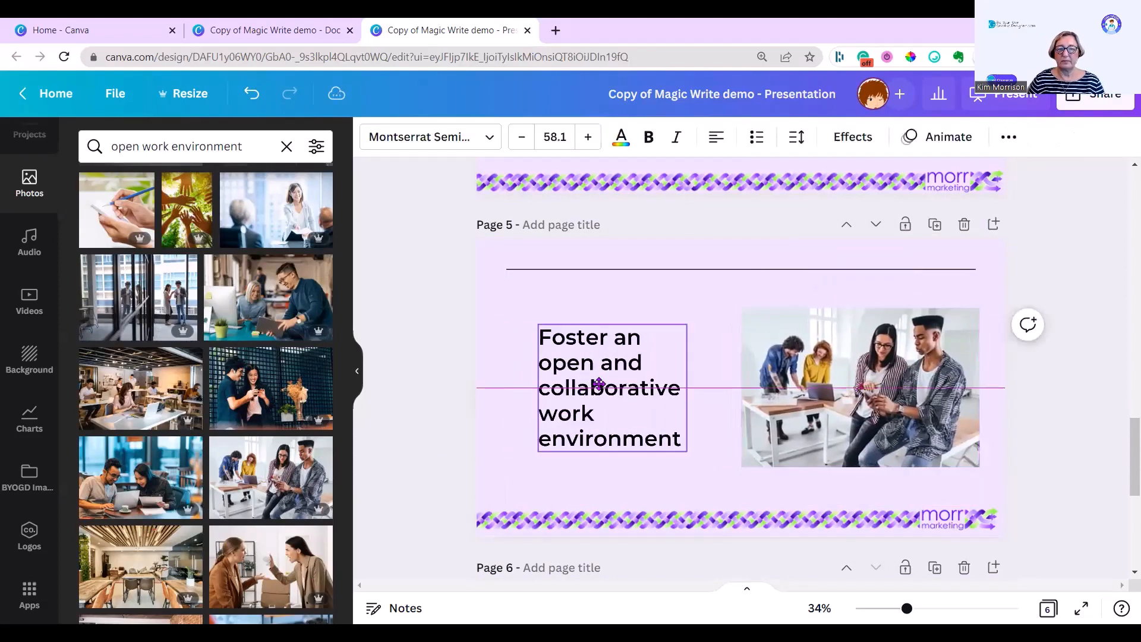
# Step: Search photos for 'needs and goals' and add the Set Your Goals image beside the page 6 text
pyautogui.scroll(-4, 657, 483)
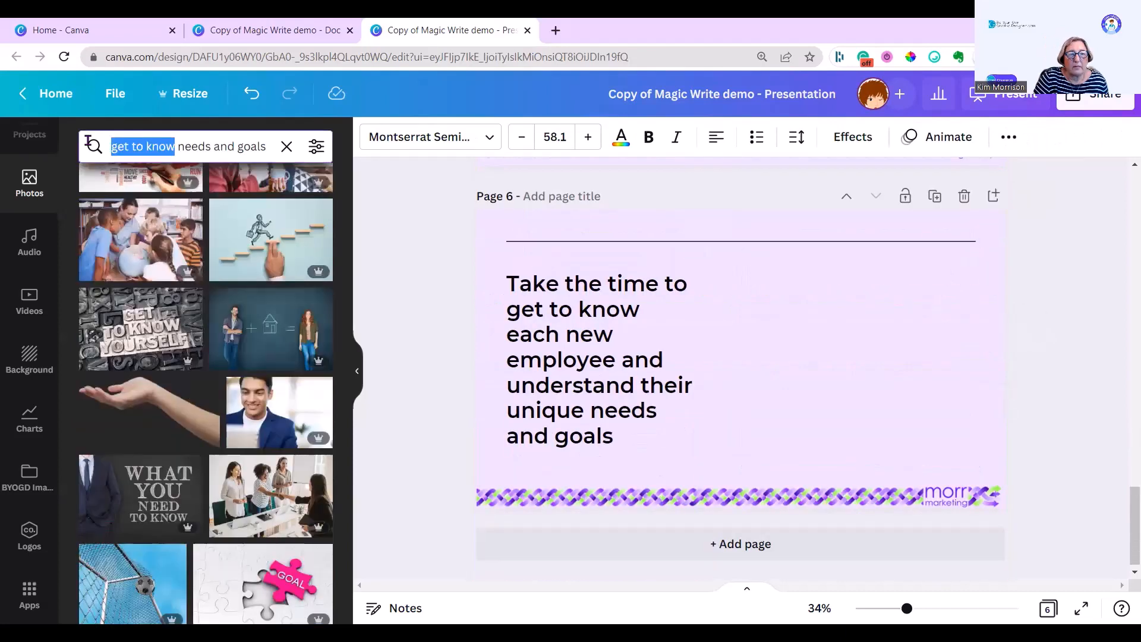
pyautogui.press('BackSpace')
pyautogui.press('Delete')
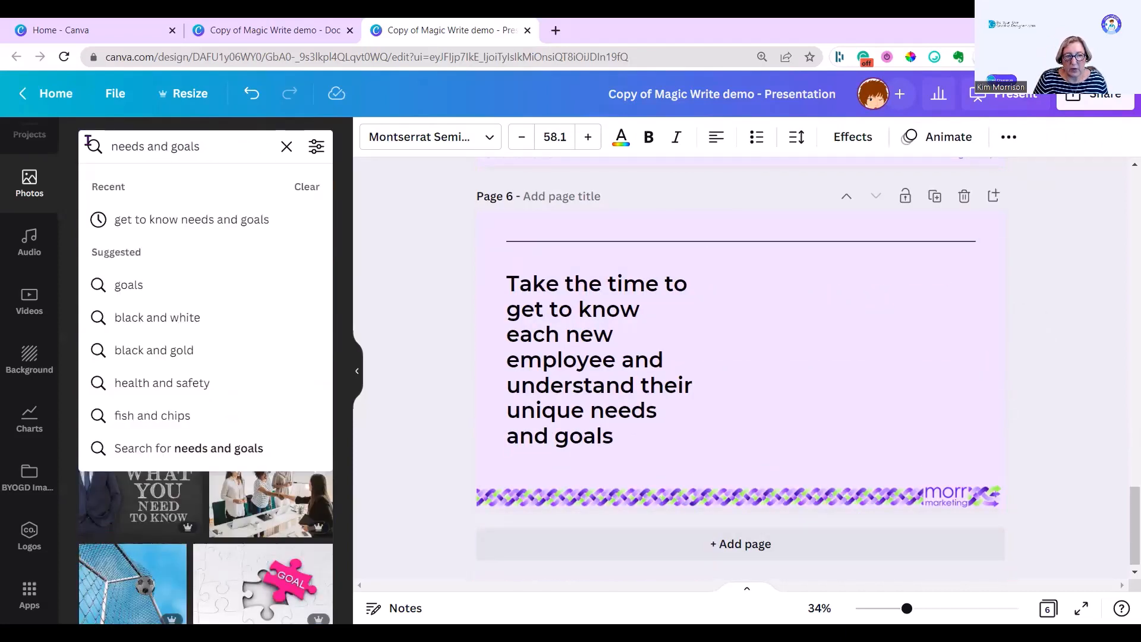
pyautogui.press('Return')
pyautogui.scroll(-5, 145, 431)
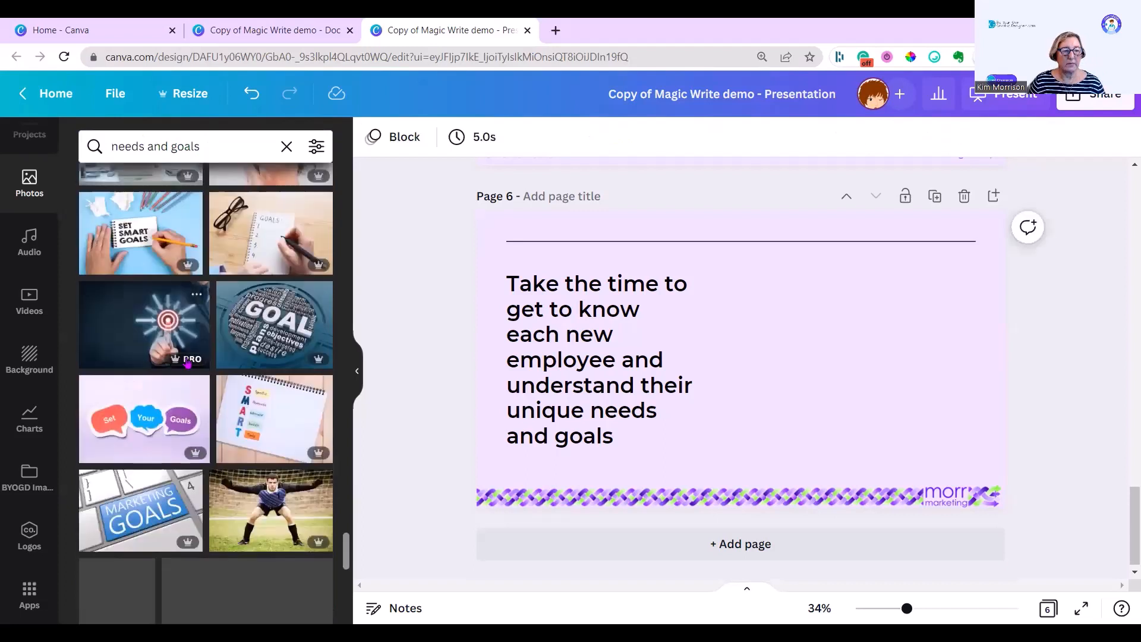
pyautogui.click(145, 431)
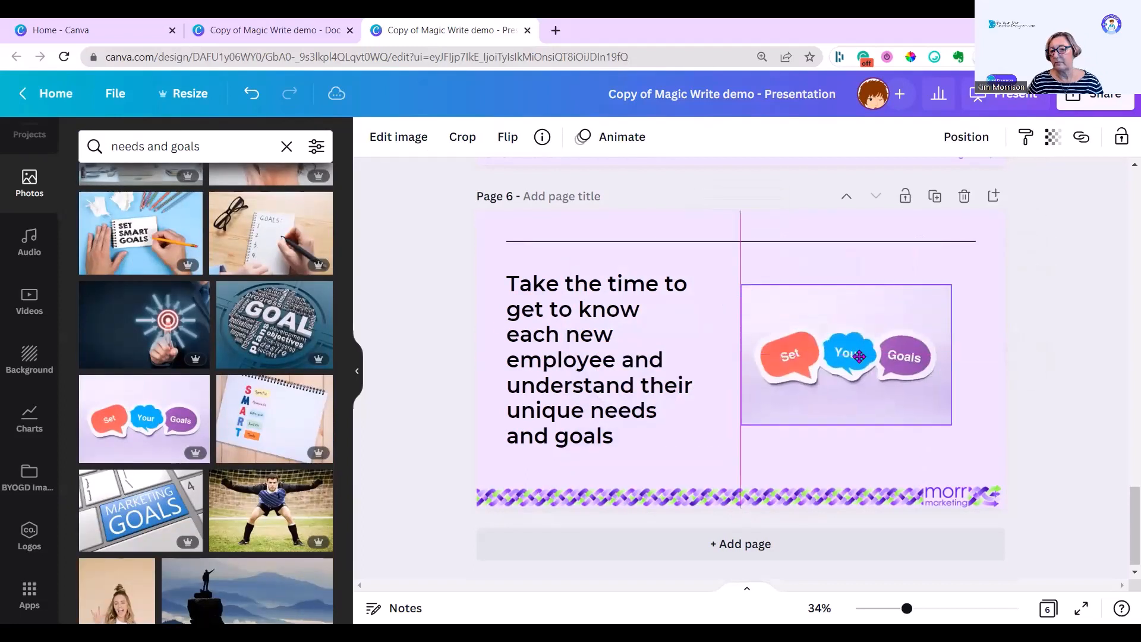
pyautogui.moveTo(858, 357); pyautogui.dragTo(851, 353)
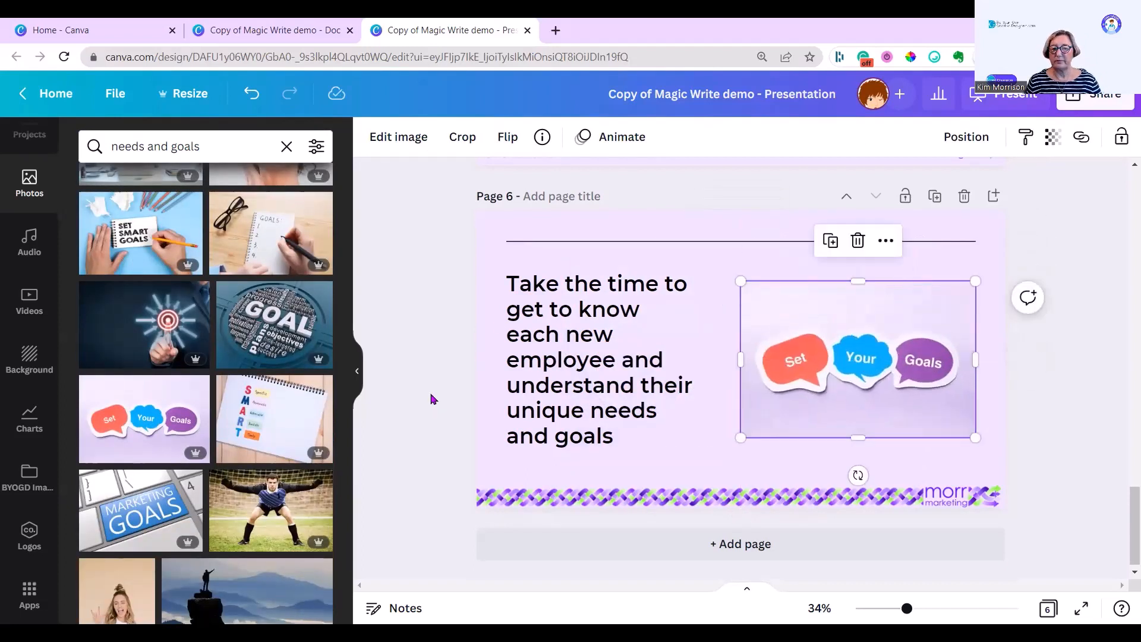
# Step: Present the slideshow in Standard mode, step through all six slides and exit the presentation
pyautogui.scroll(15, 443, 389)
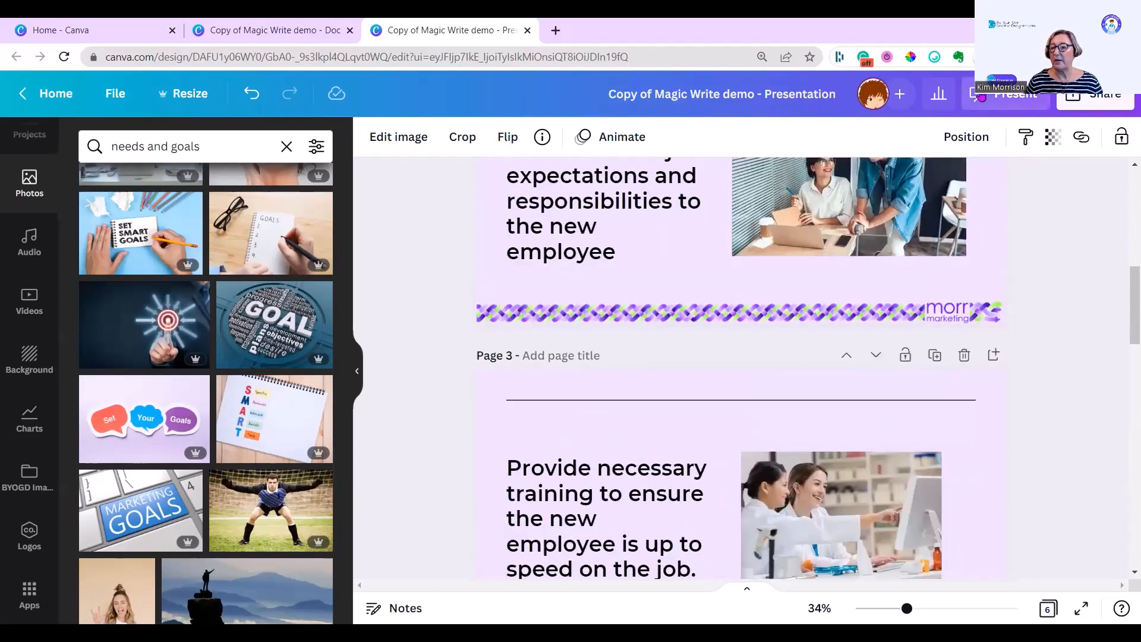
pyautogui.click(1011, 94)
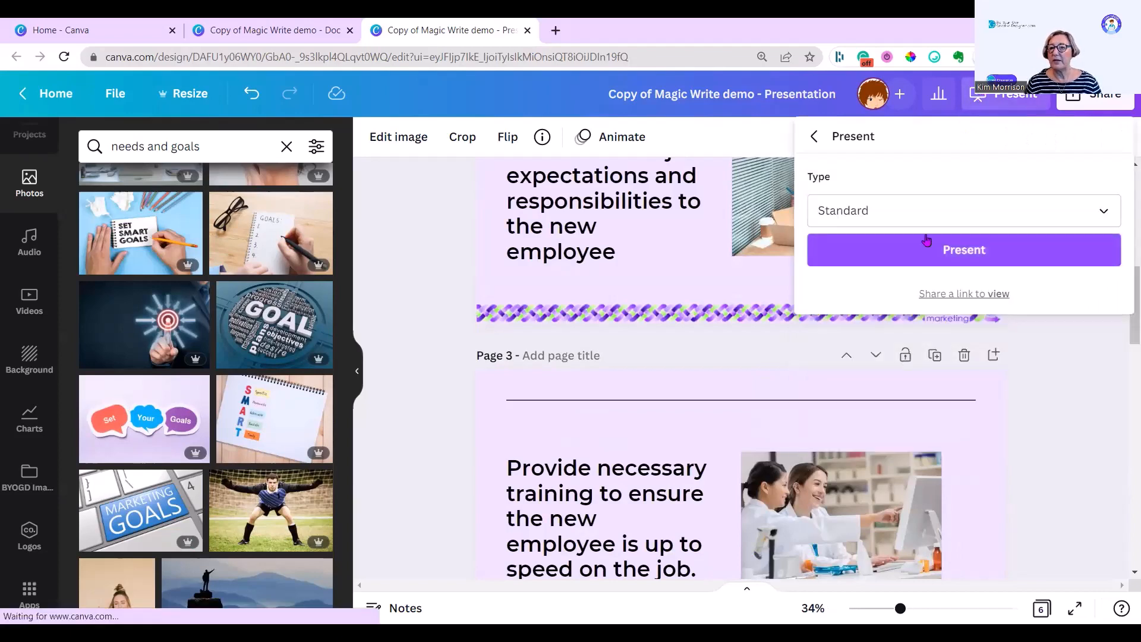
pyautogui.click(927, 240)
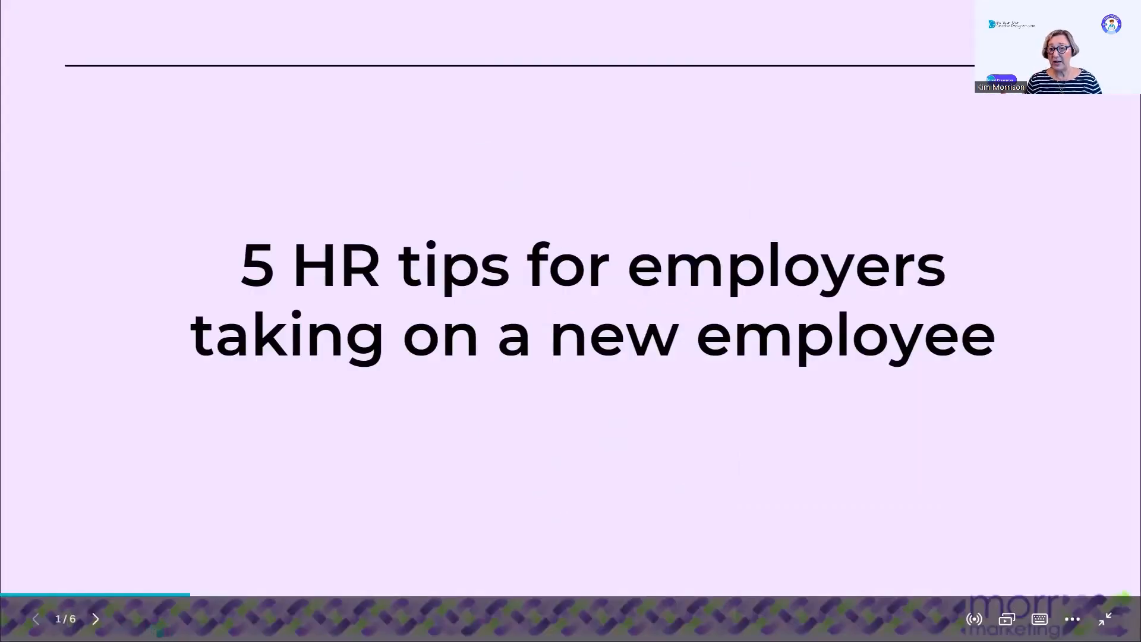
pyautogui.click(95, 619)
pyautogui.click(95, 619)
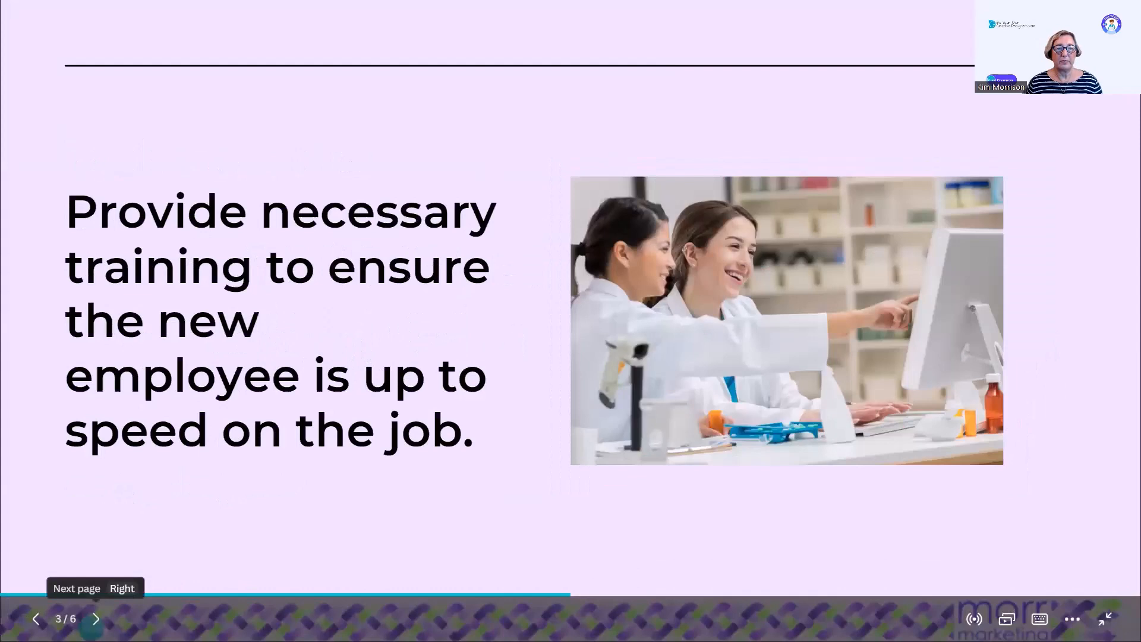
pyautogui.click(95, 619)
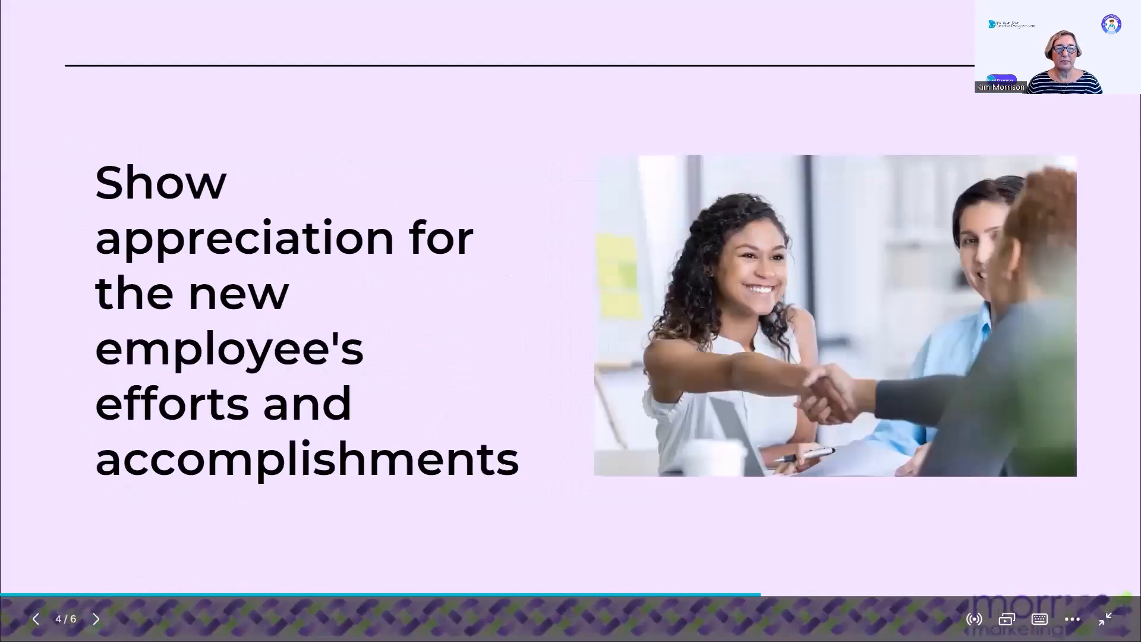
pyautogui.click(96, 619)
pyautogui.click(96, 619)
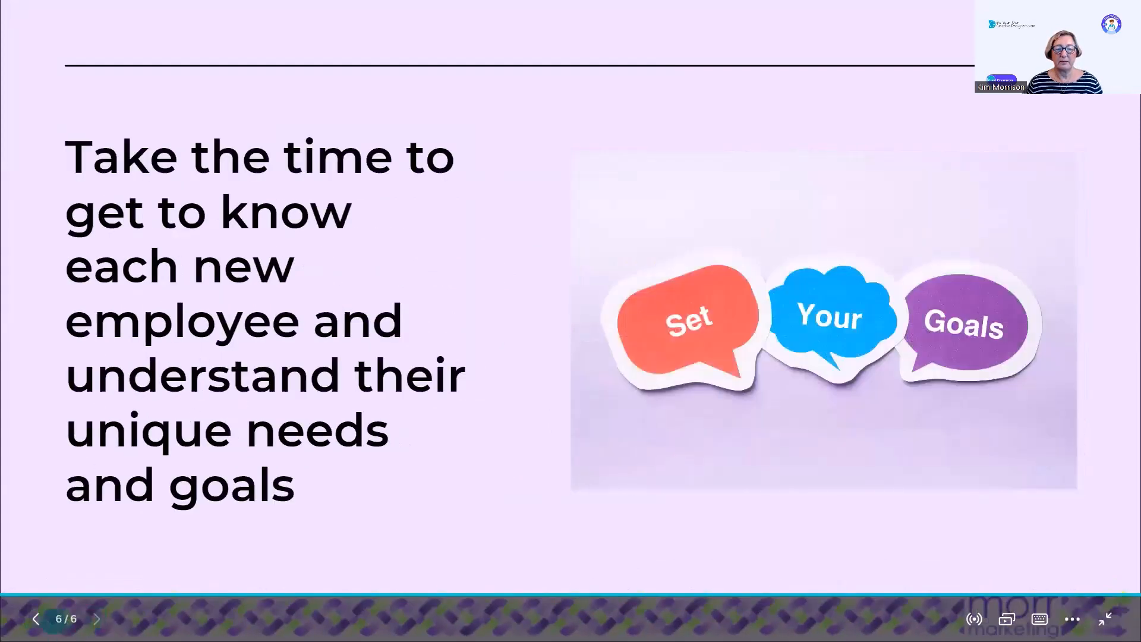
pyautogui.press('Escape')
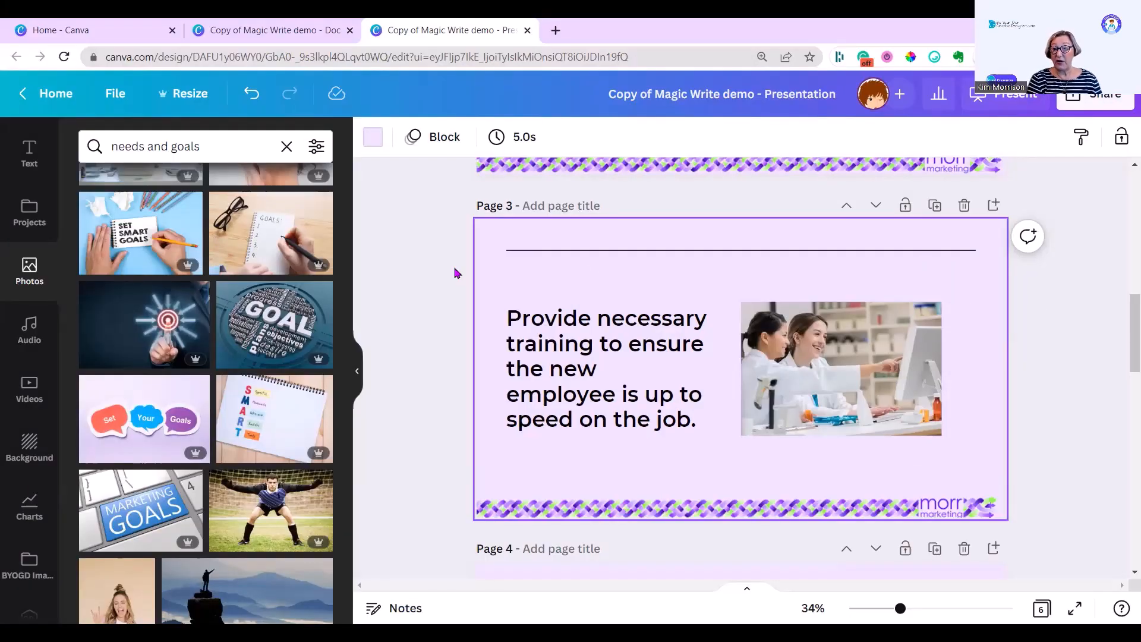